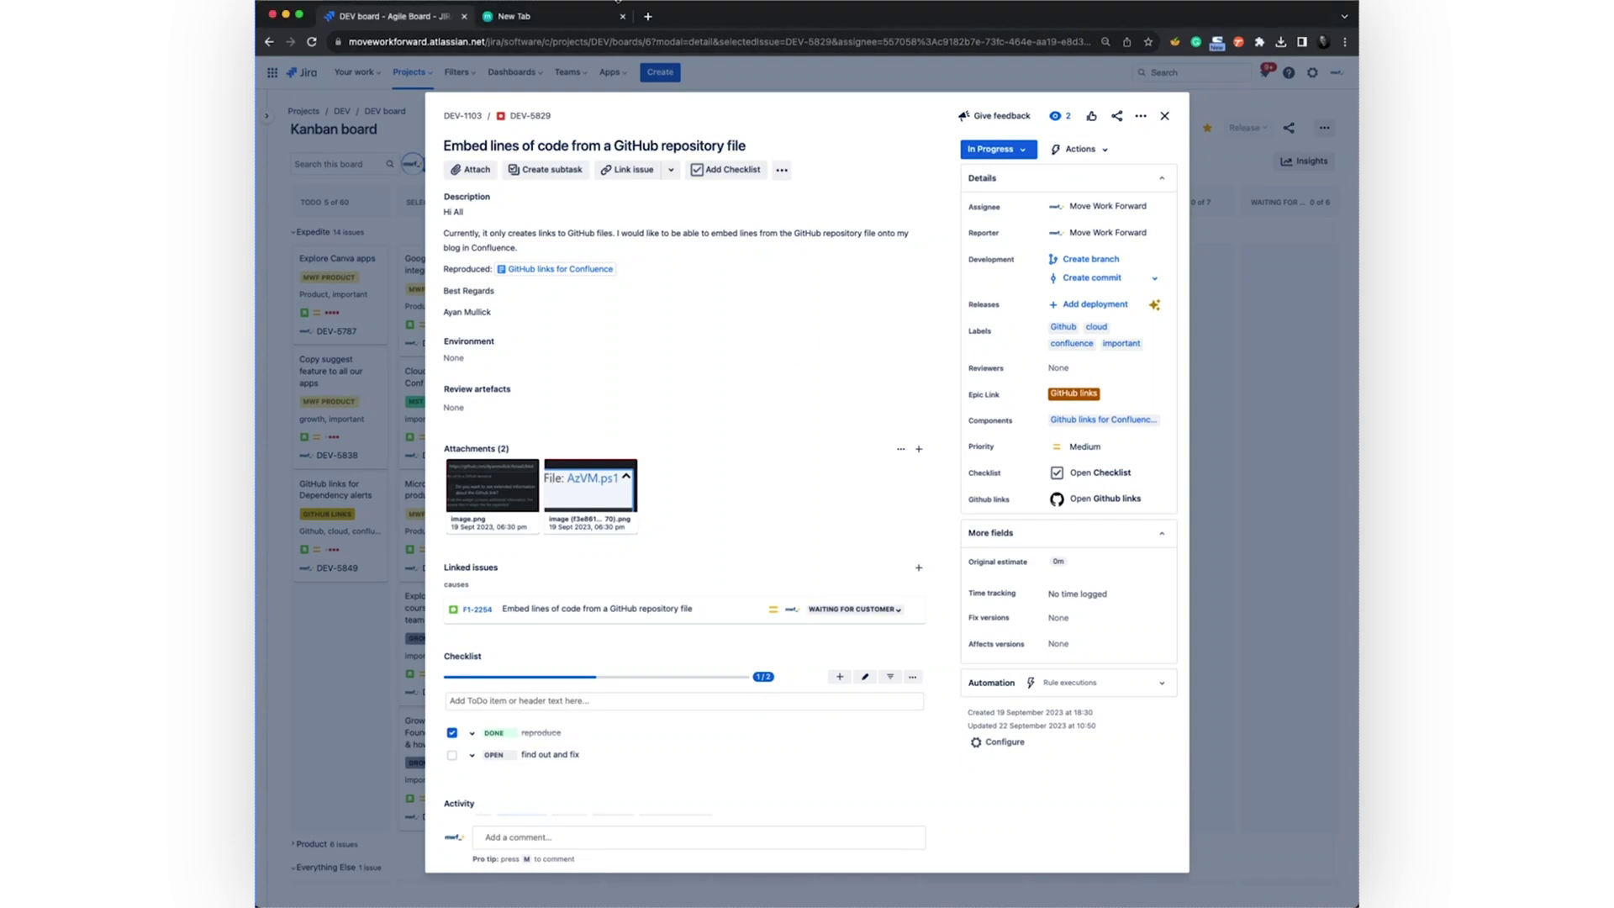
Close the blank browser tab and the DEV-5829 details, then open the Operations search for DEV-5829
{"action": "left_click", "coordinate": [622, 16]}
{"action": "left_click", "coordinate": [1166, 118]}
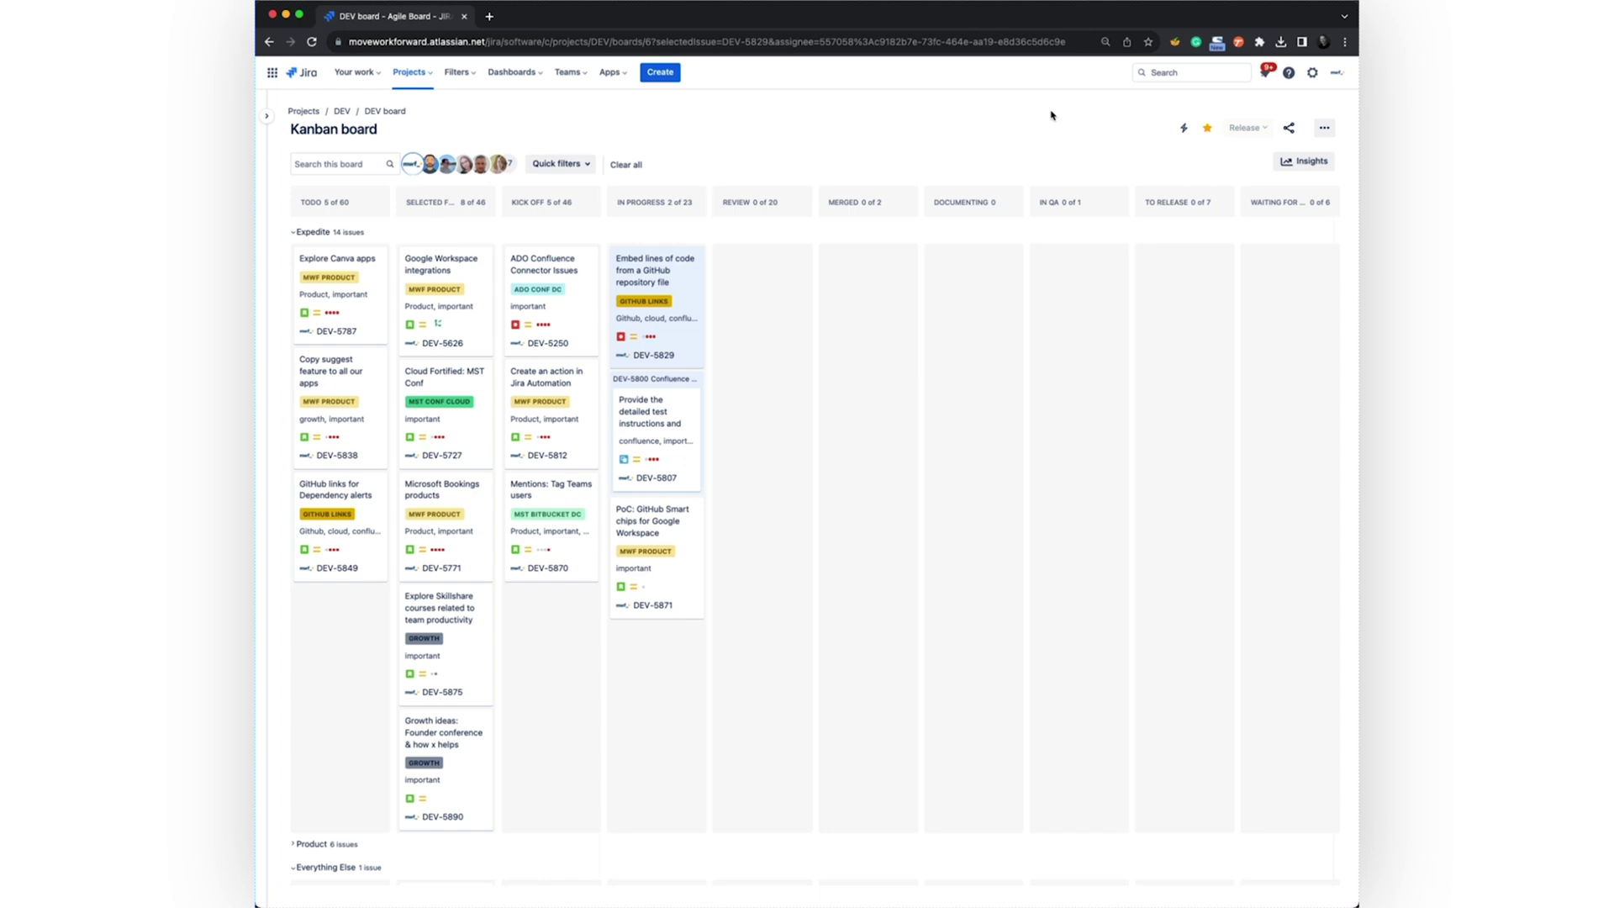
{"action": "key", "text": "period"}
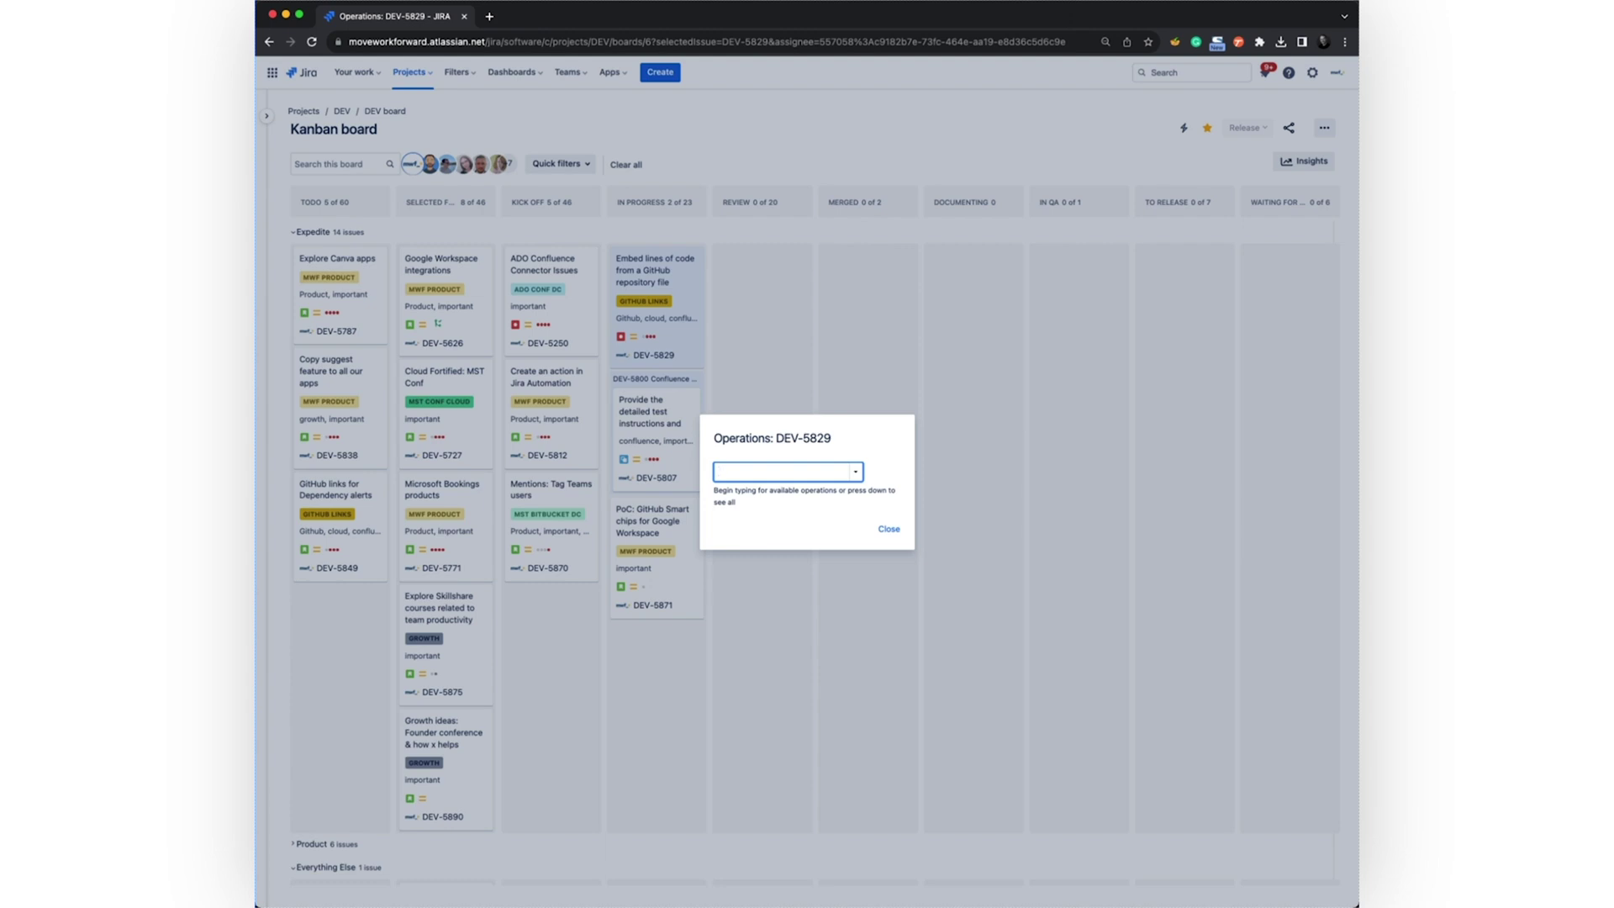
Reopen DEV-5829 and change its status to Kick Off, then back to In Progress
{"action": "key", "text": "Escape"}
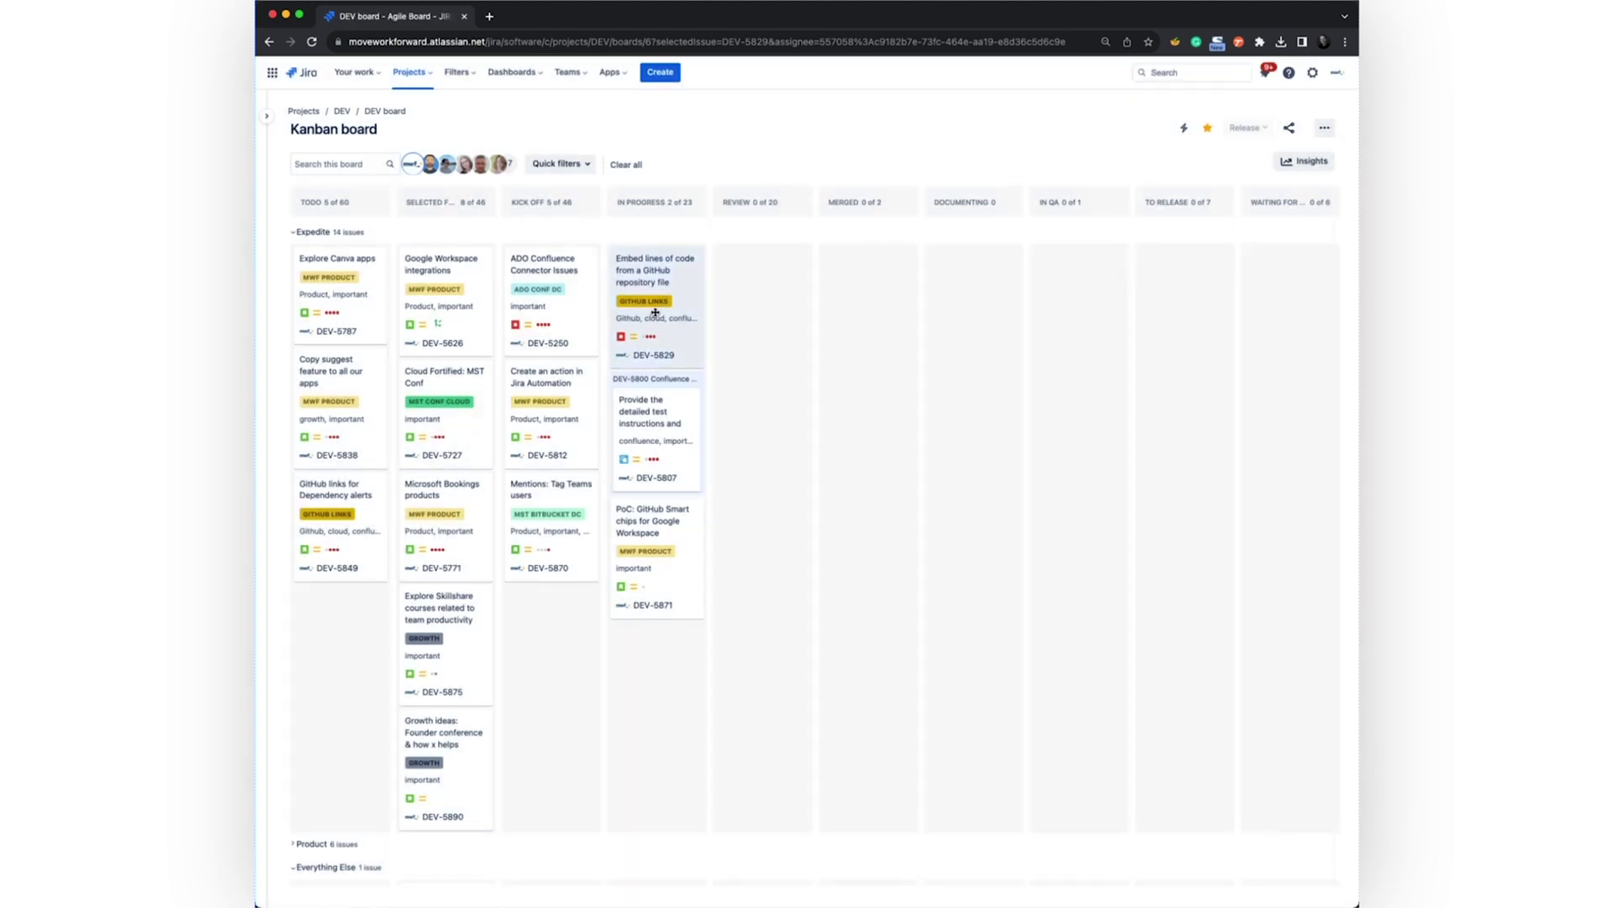
{"action": "left_click", "coordinate": [677, 301]}
{"action": "key", "text": "period"}
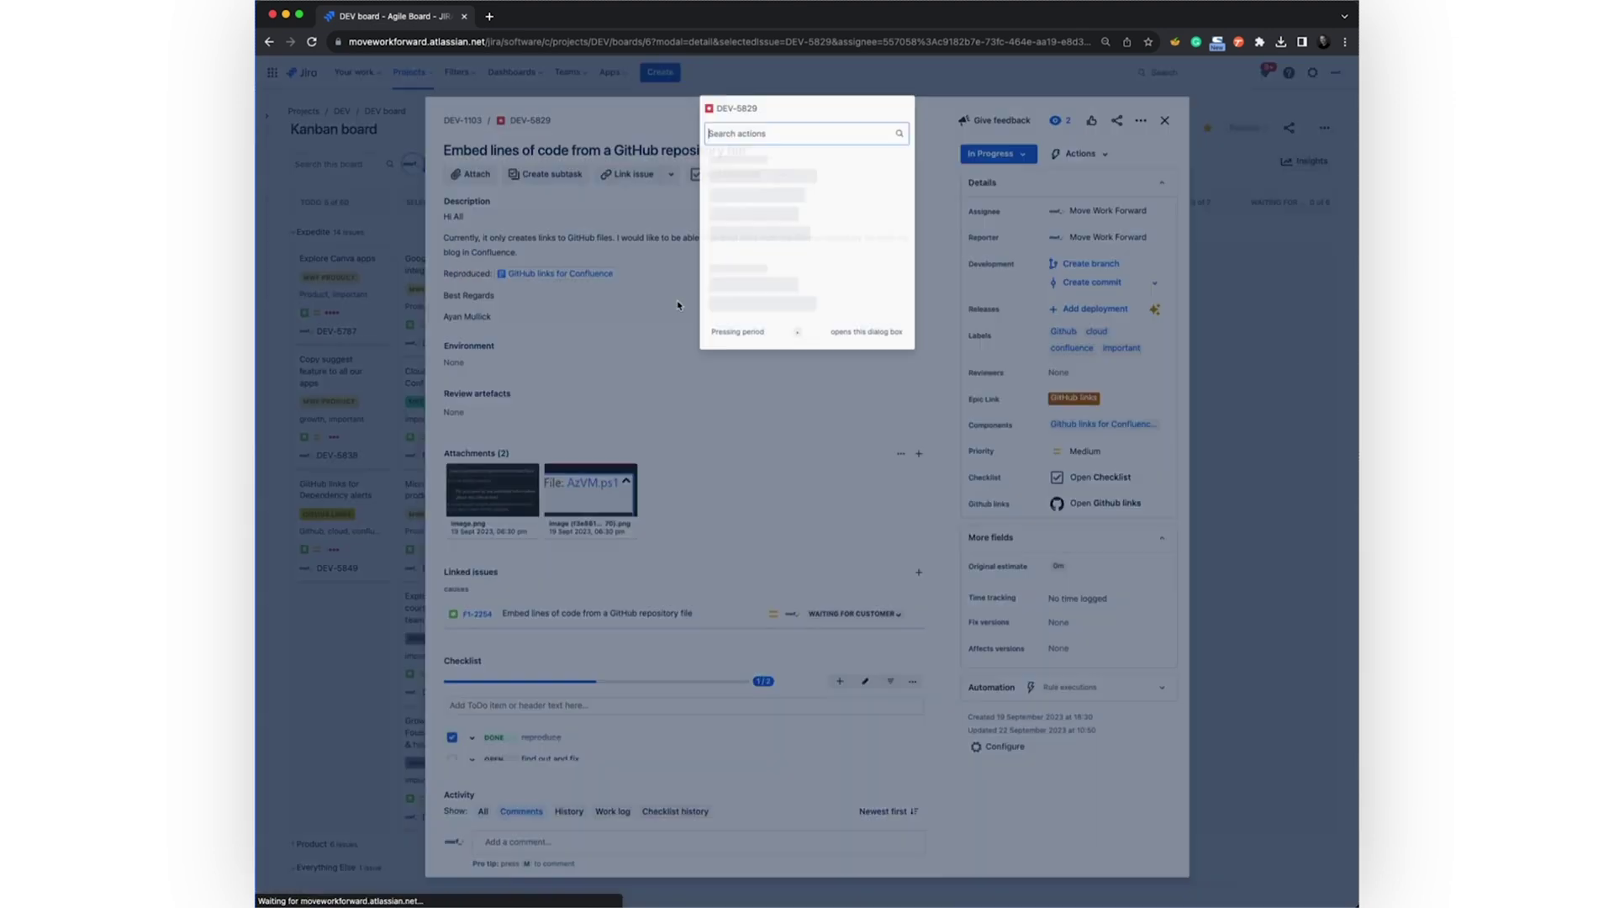
{"action": "type", "text": "kick"}
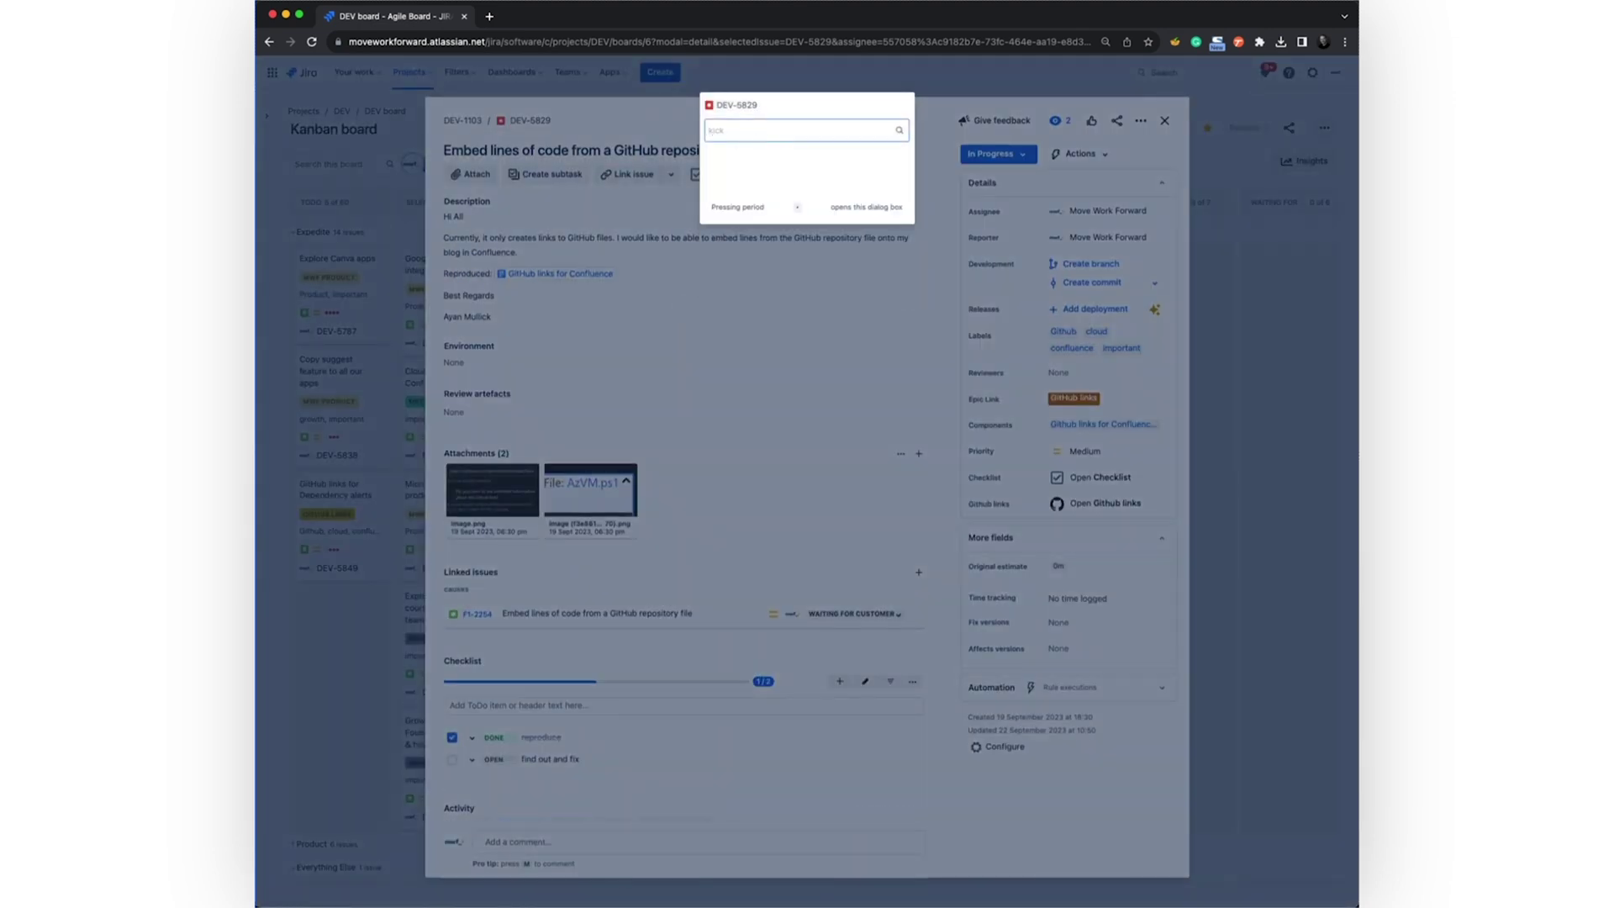
{"action": "key", "text": "Escape"}
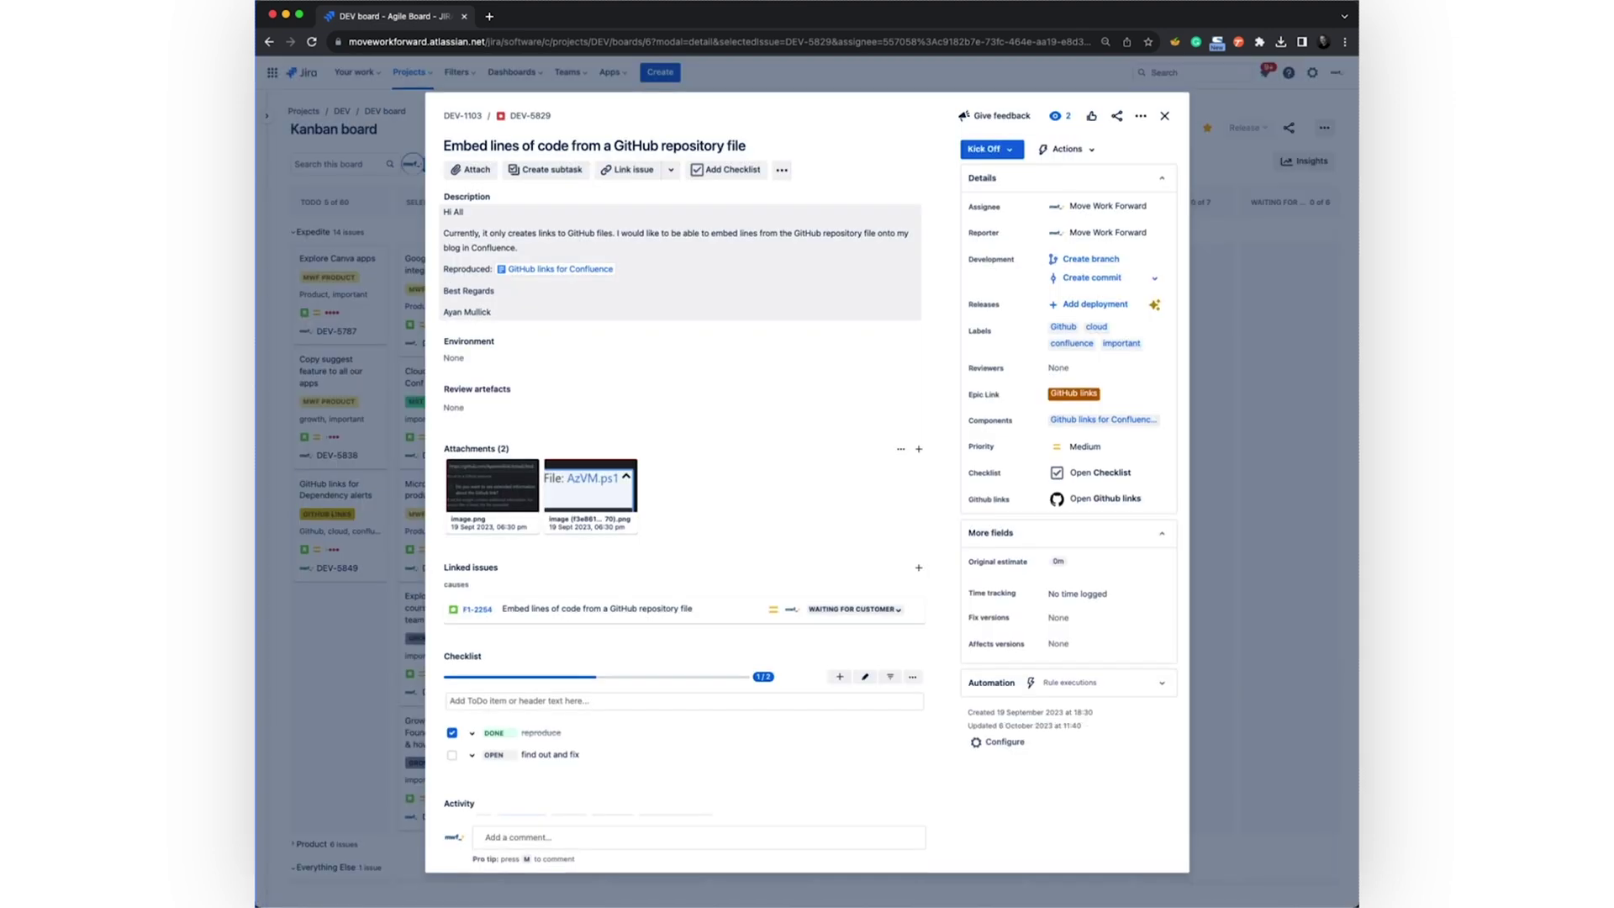
{"action": "key", "text": "period"}
{"action": "type", "text": "in"}
{"action": "key", "text": "Escape"}
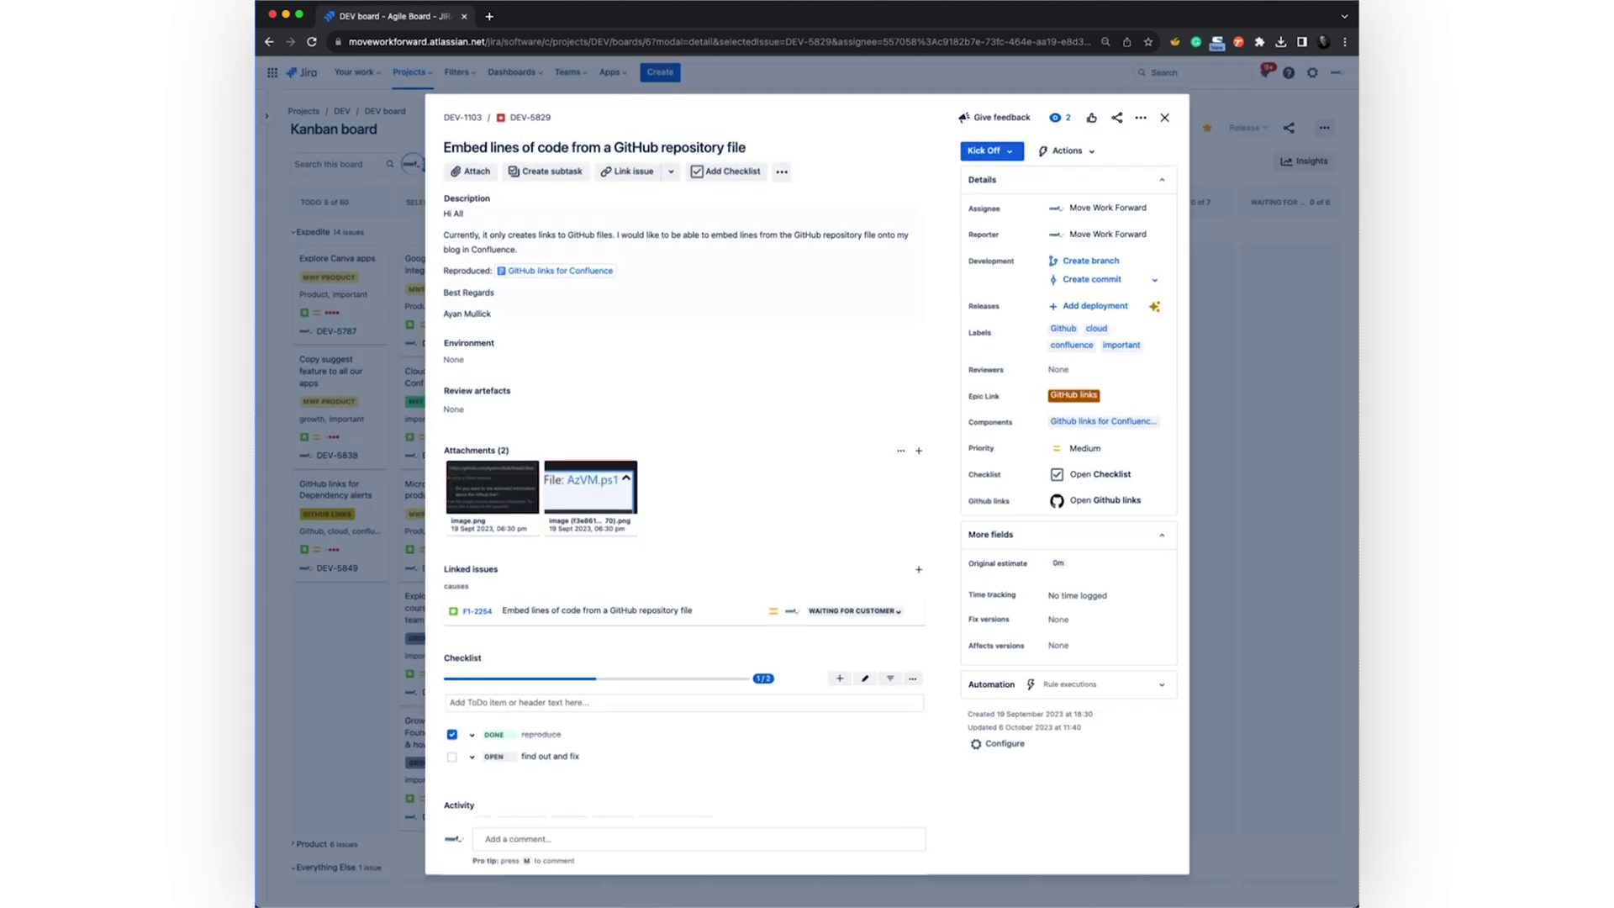
Search the issue actions with 'dd' and choose Done for DEV-5829
{"action": "key", "text": "period"}
{"action": "type", "text": "dd"}
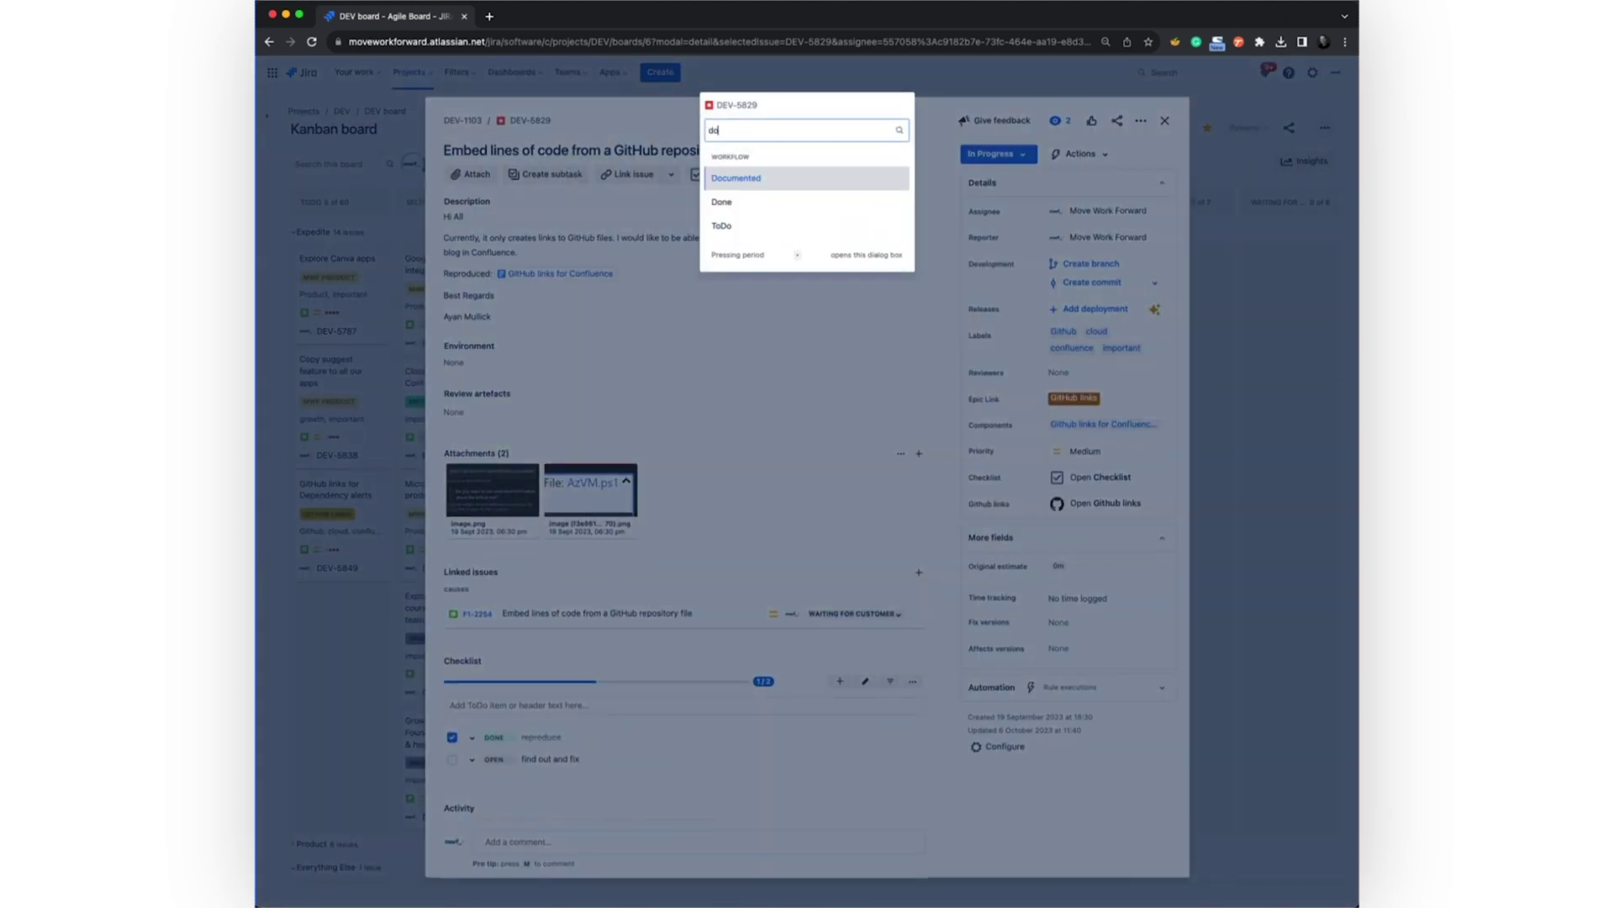
{"action": "key", "text": "Down"}
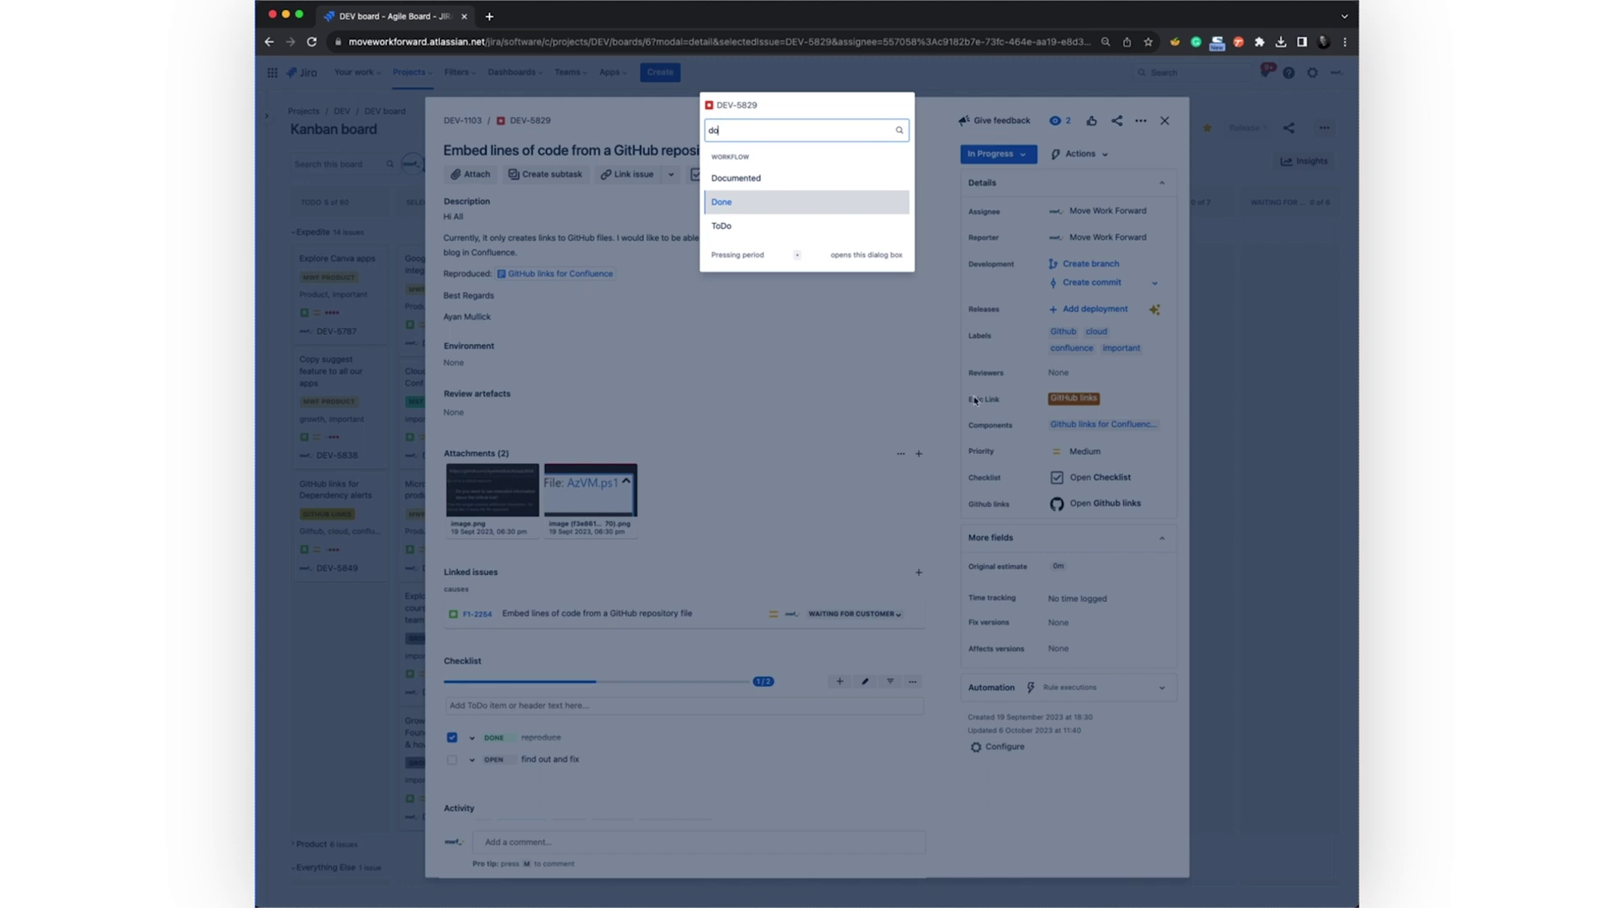
{"action": "key", "text": "Return"}
{"action": "left_click", "coordinate": [1261, 288]}
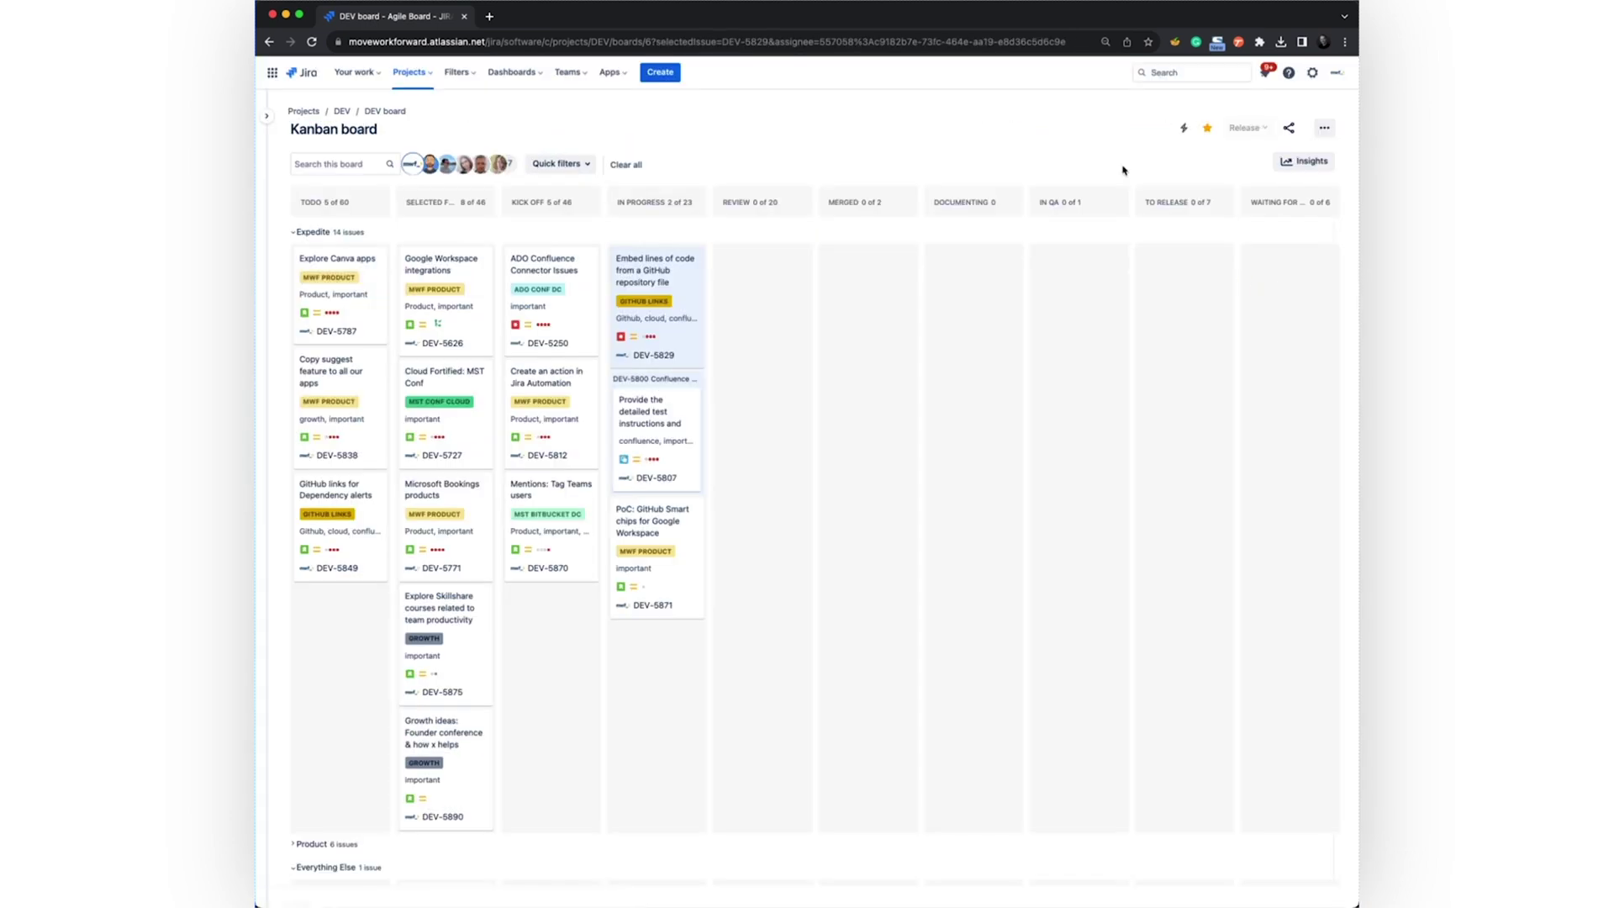
{"action": "key", "text": "period"}
{"action": "type", "text": "c"}
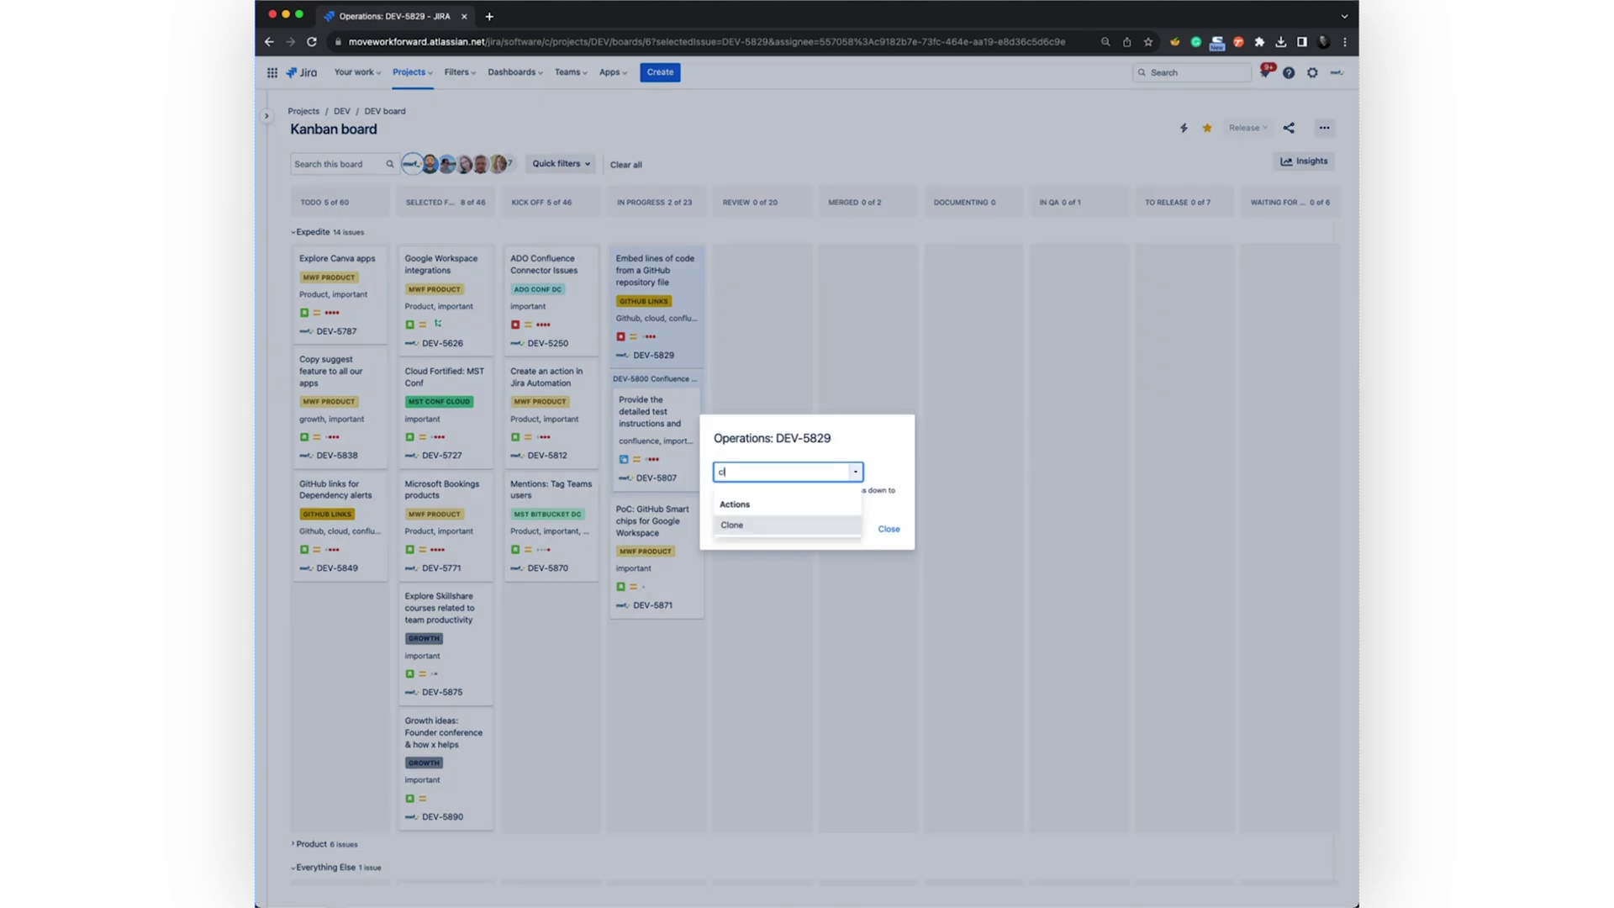
{"action": "type", "text": "loass"}
{"action": "left_click", "coordinate": [965, 306]}
{"action": "left_click", "coordinate": [966, 306]}
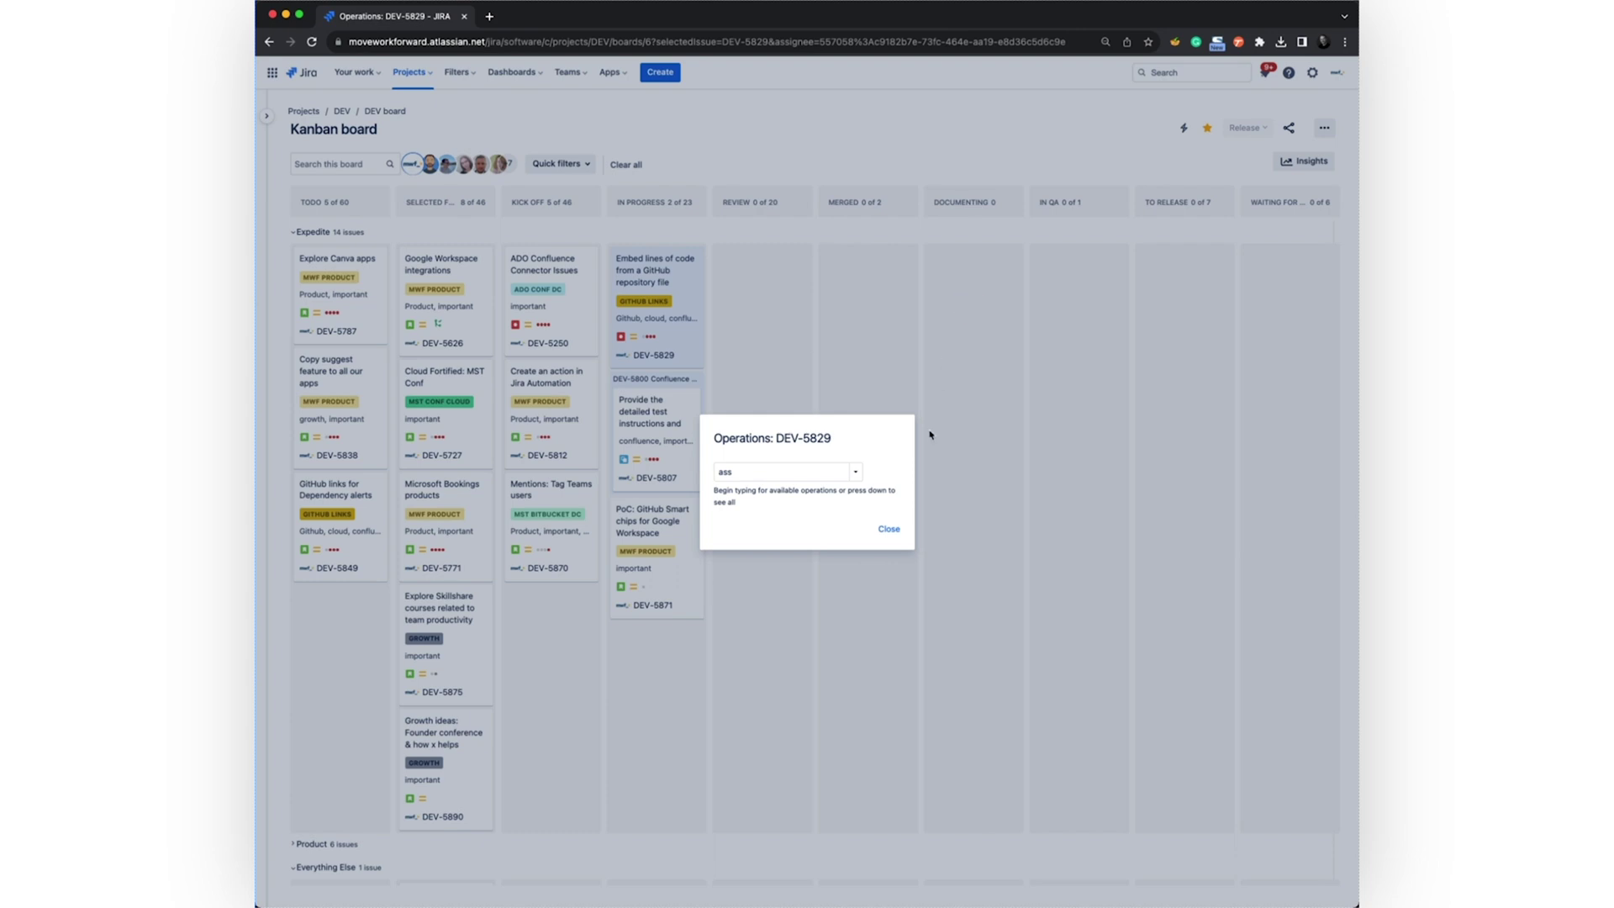
{"action": "left_click", "coordinate": [888, 529]}
{"action": "key", "text": "period"}
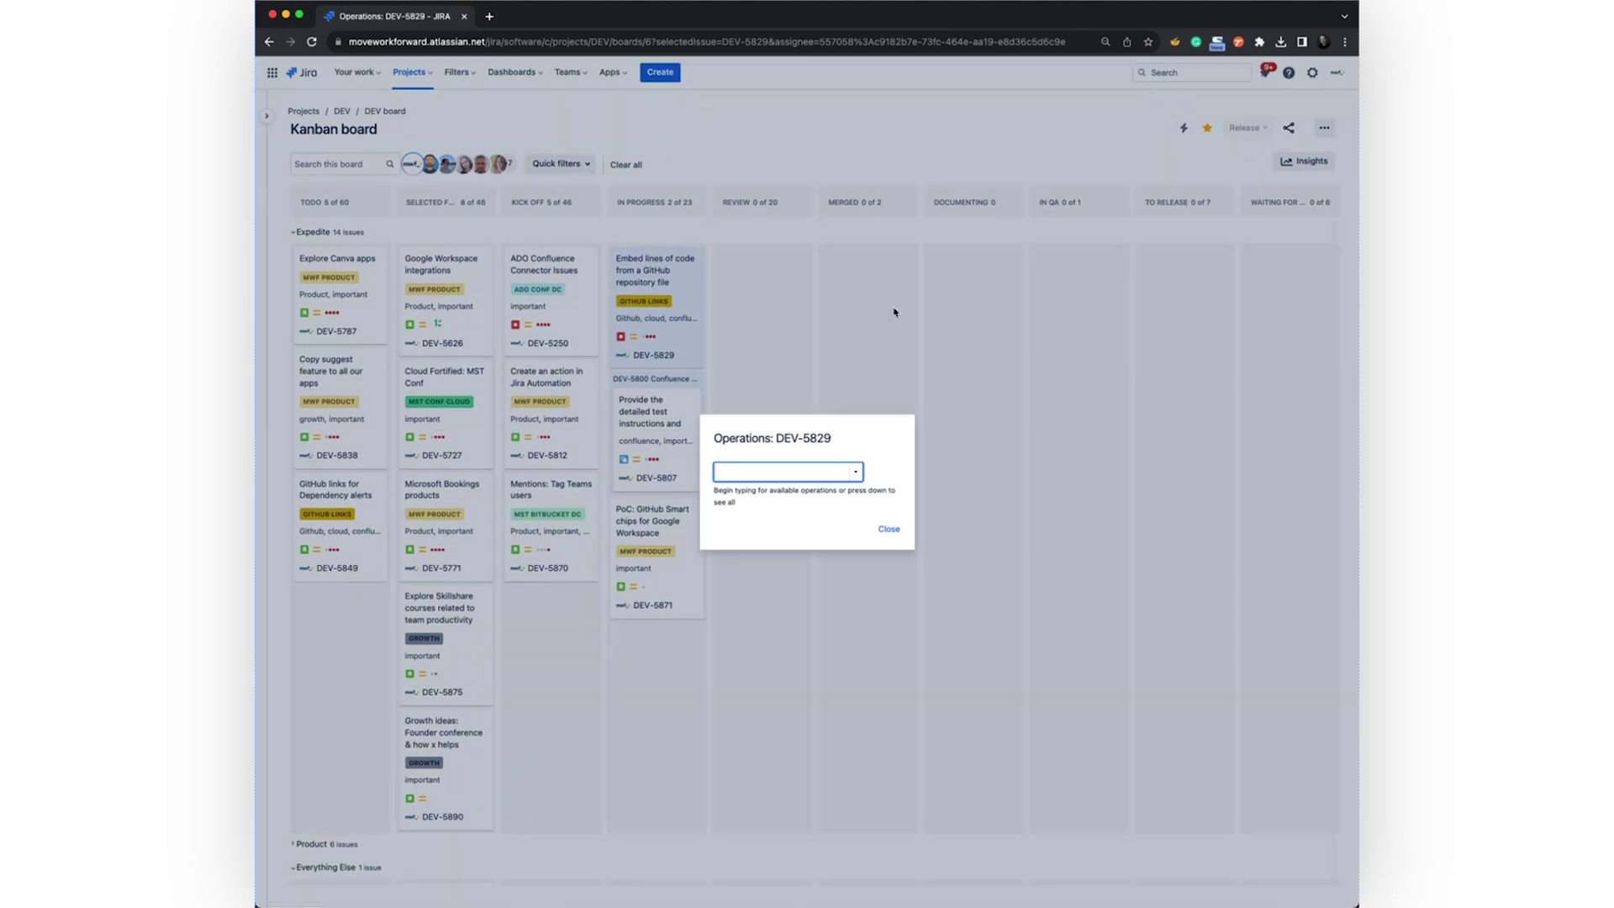
{"action": "key", "text": "Escape"}
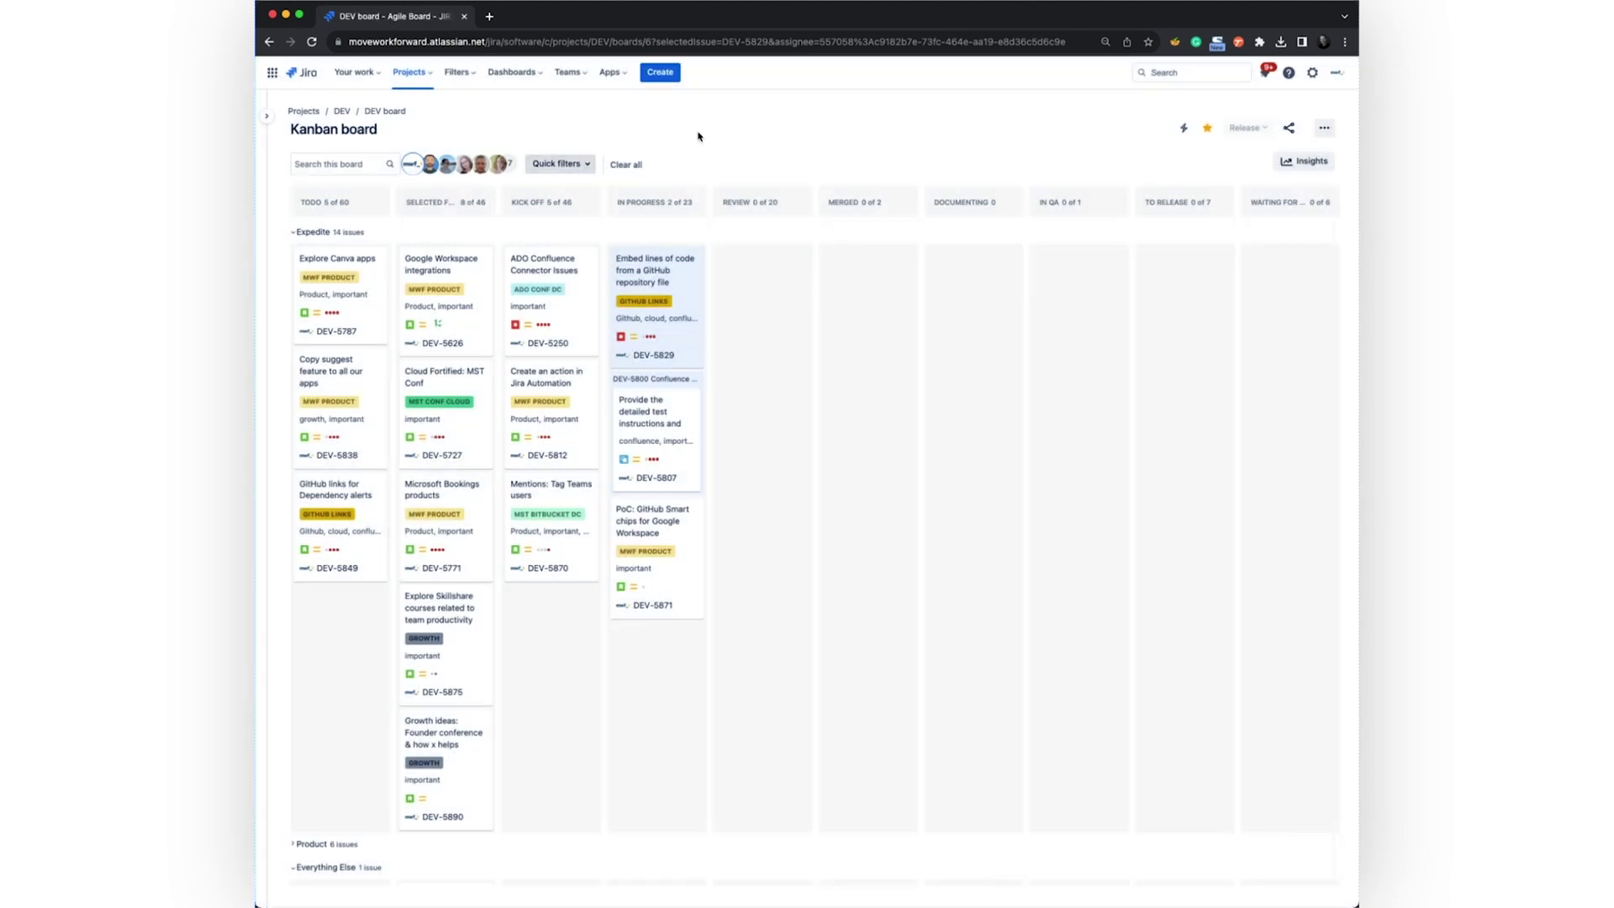
Go to the System settings from the gear menu and open the quick action search
{"action": "left_click", "coordinate": [1312, 72]}
{"action": "left_click", "coordinate": [1057, 278]}
{"action": "left_click", "coordinate": [1015, 170]}
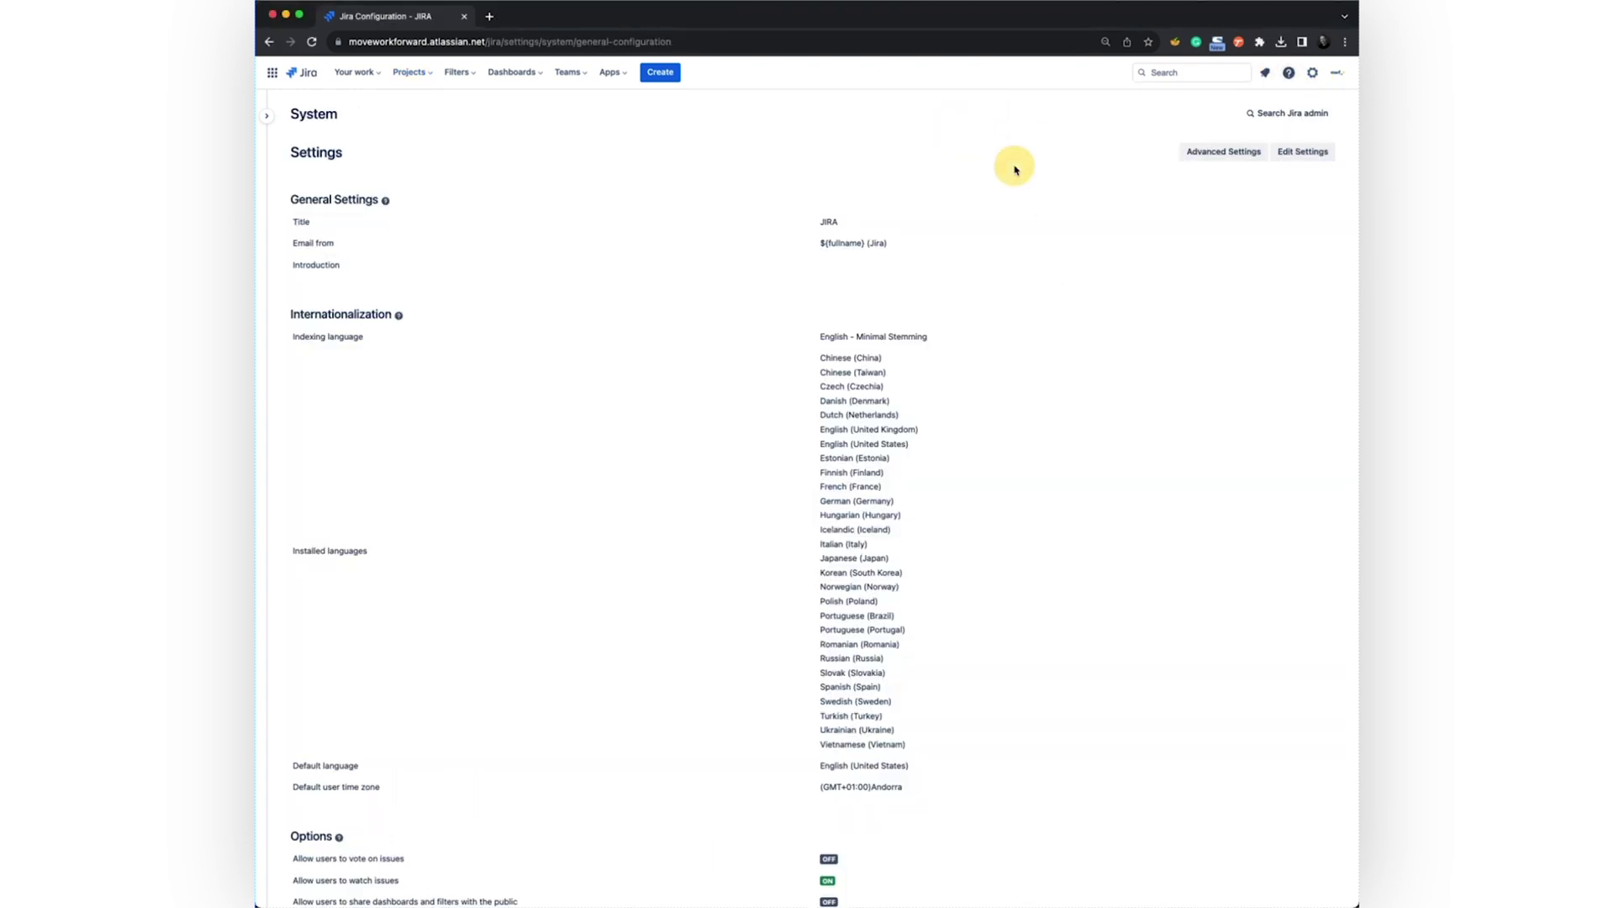
{"action": "key", "text": "period"}
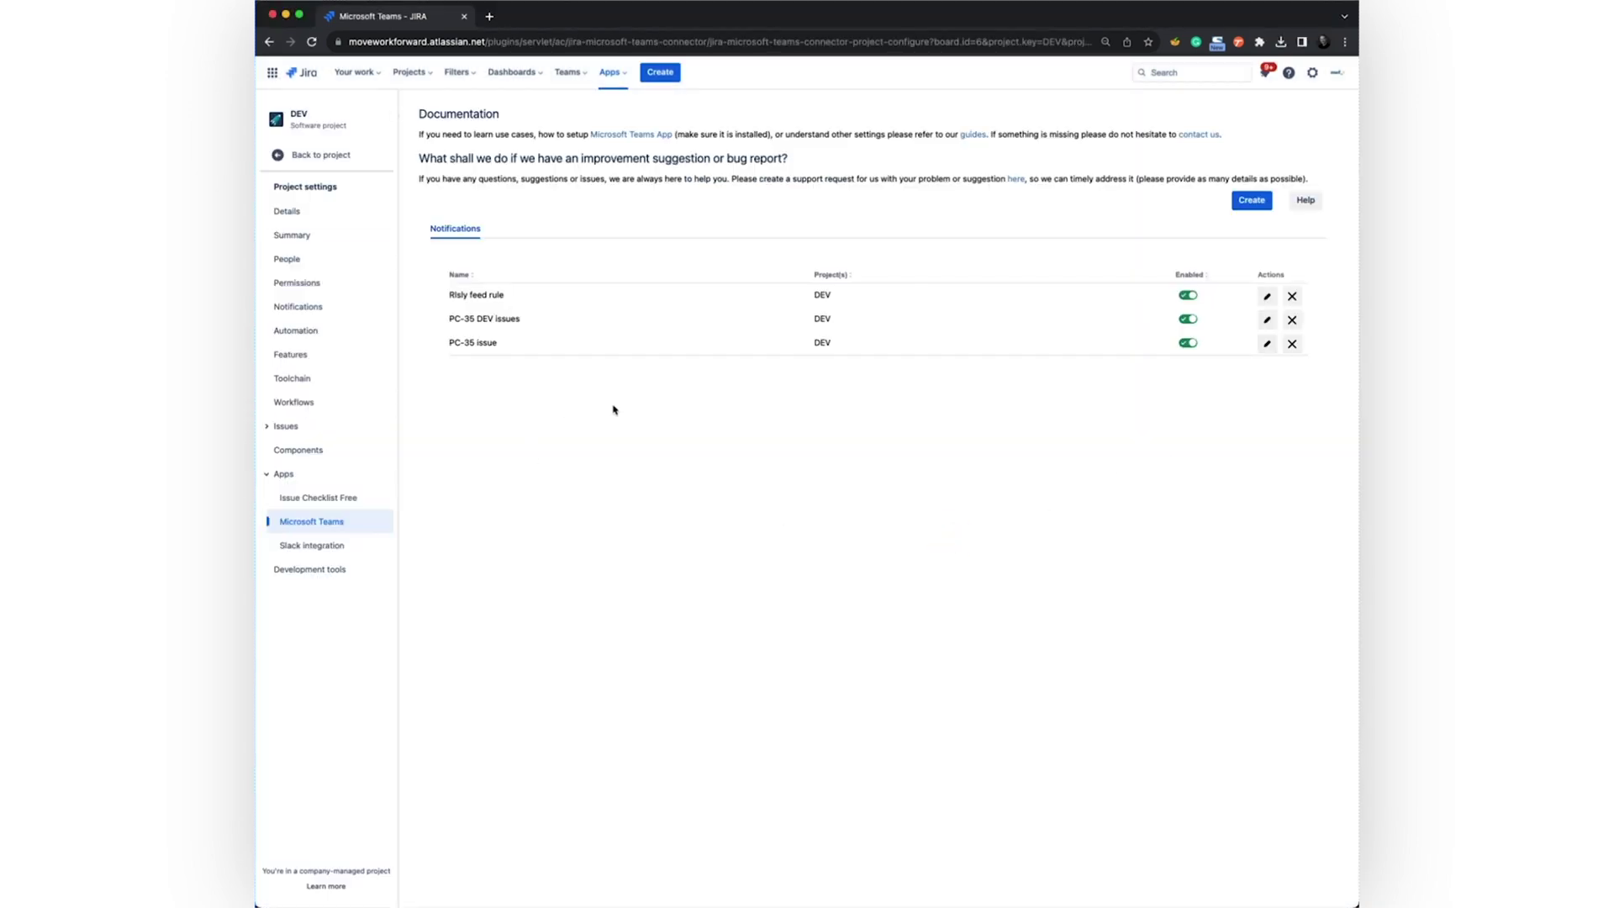
Search 'mic' to open the Microsoft Teams connector page, then switch to the Automation tab's QA checklist rule
{"action": "key", "text": "period"}
{"action": "type", "text": "mic"}
{"action": "key", "text": "Return"}
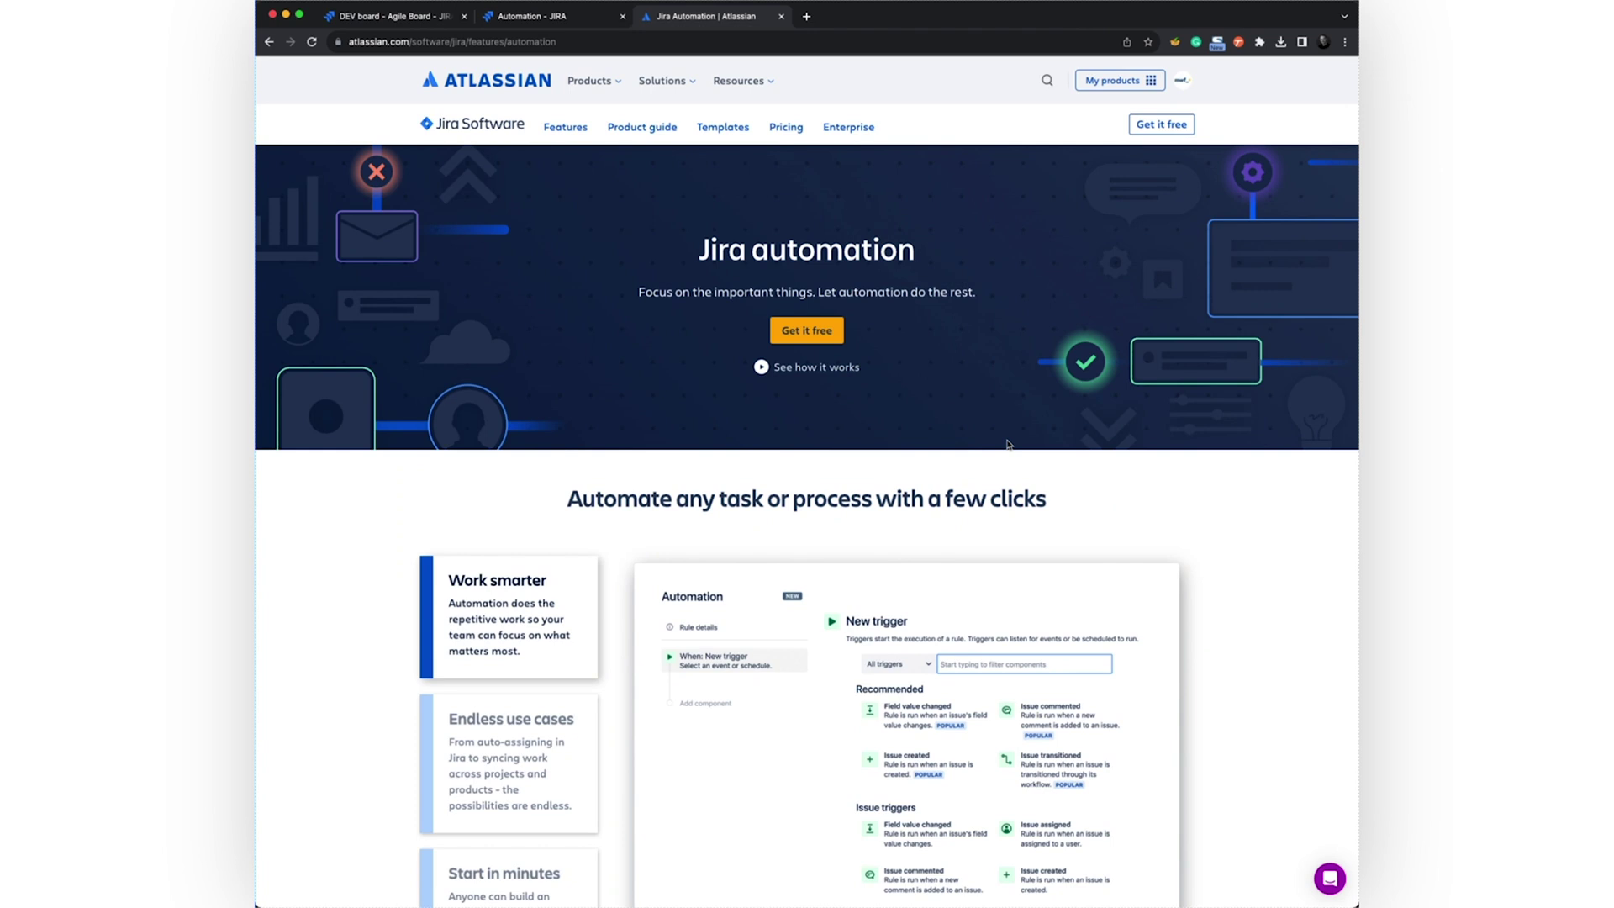
{"action": "scroll", "coordinate": [967, 378], "scroll_direction": "down", "scroll_amount": 1}
{"action": "scroll", "coordinate": [891, 328], "scroll_direction": "up", "scroll_amount": 1}
{"action": "left_click", "coordinate": [516, 17]}
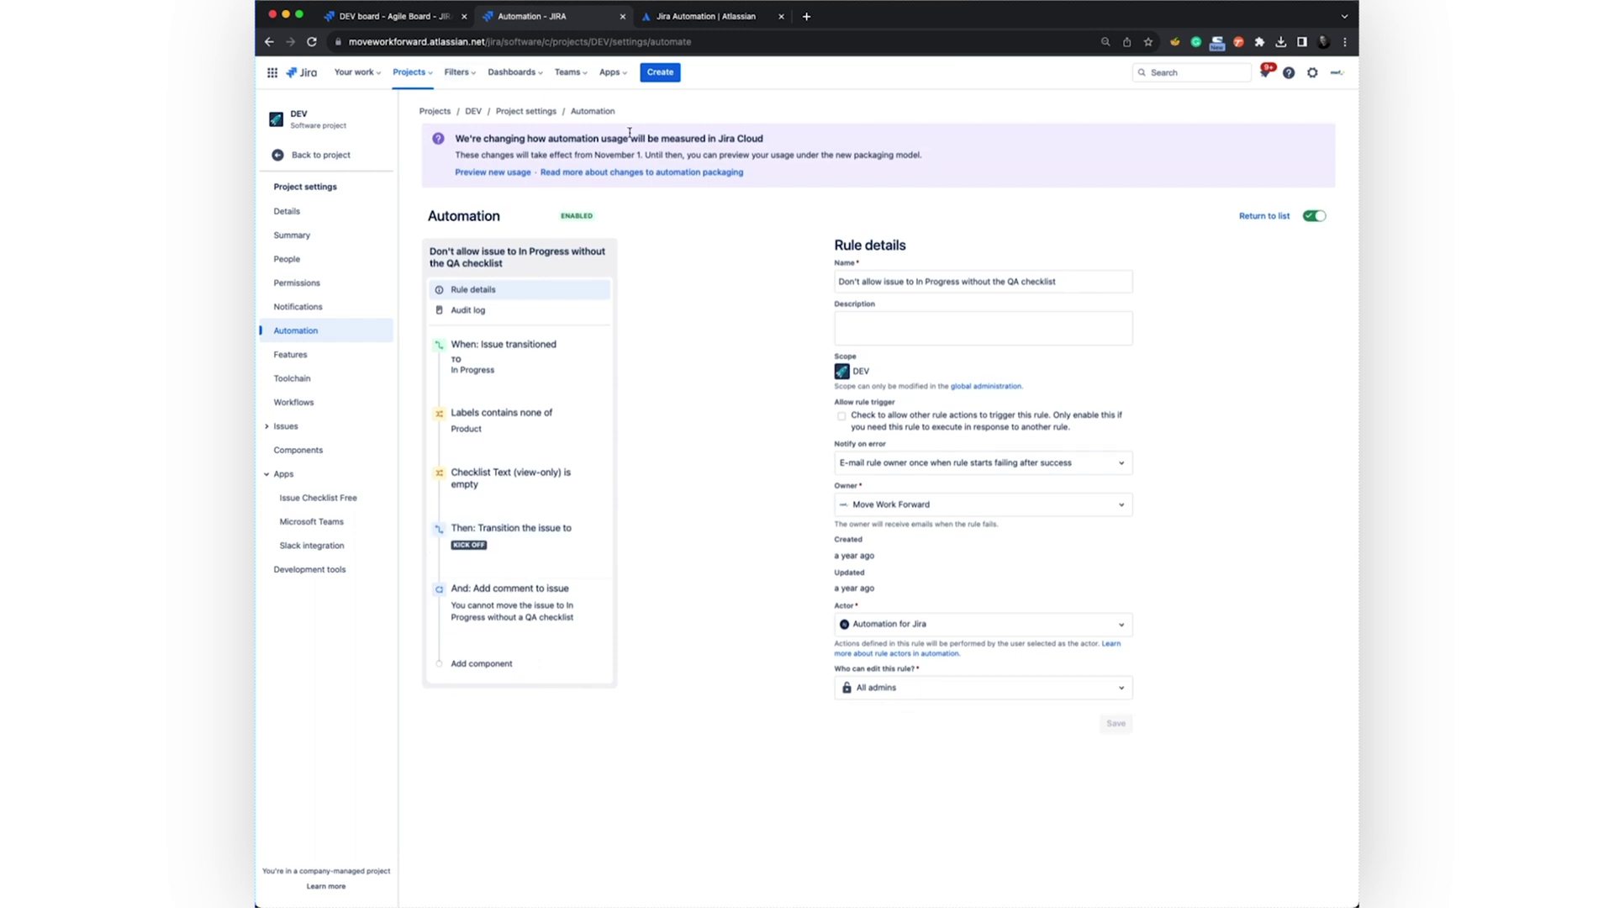
Use the Automation breadcrumb to return to the DEV project's five automation rules
{"action": "left_click", "coordinate": [588, 113]}
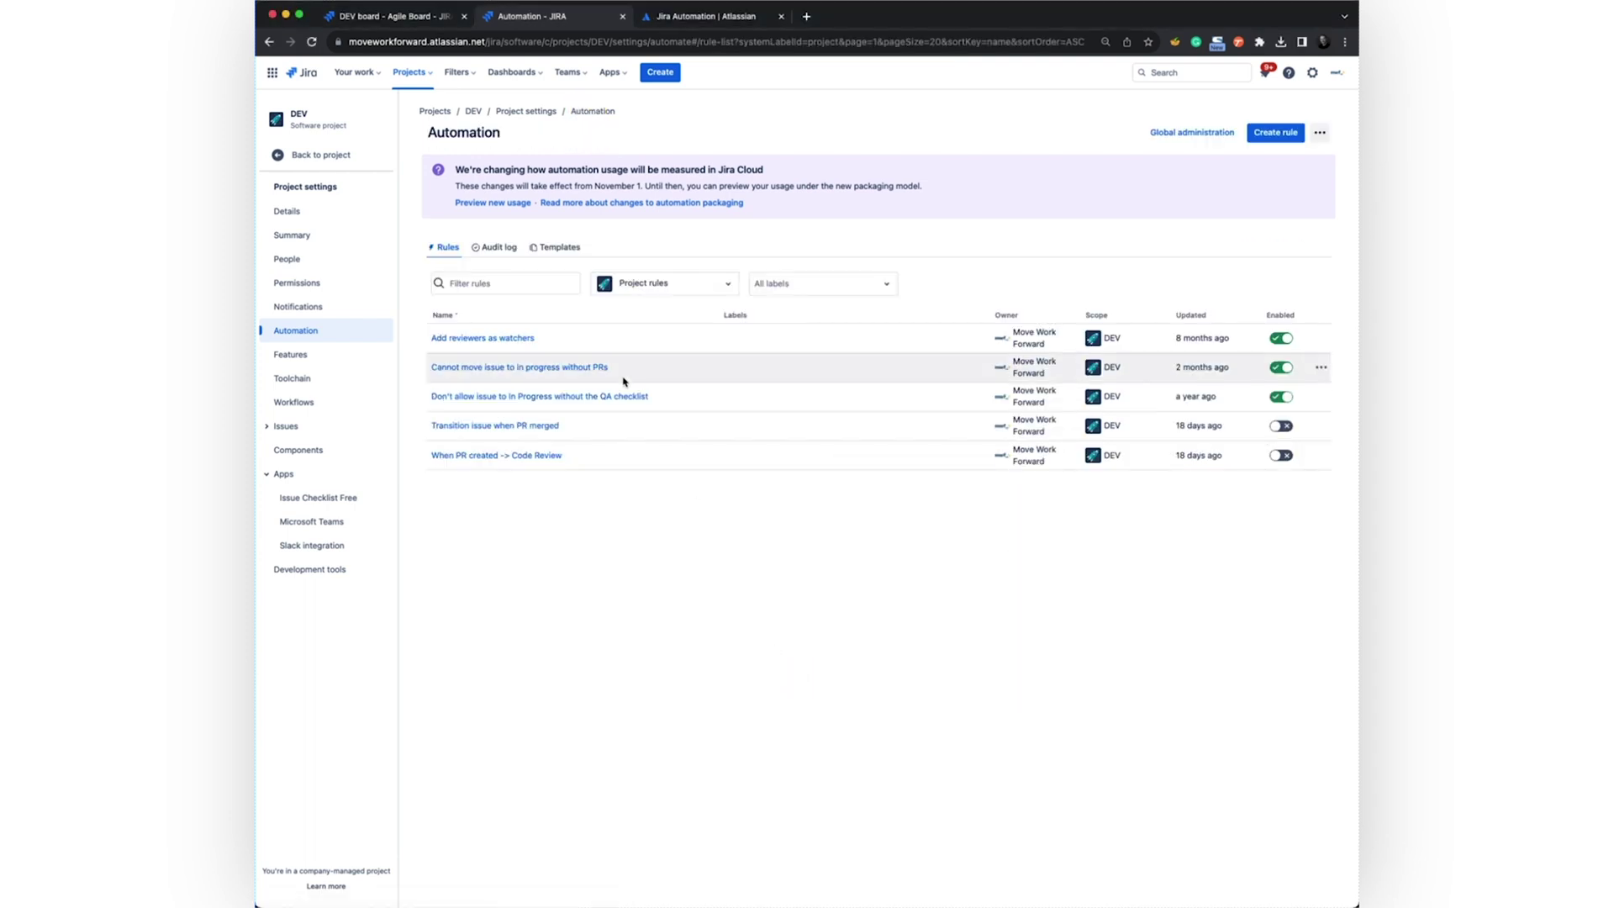
{"action": "left_click", "coordinate": [518, 338]}
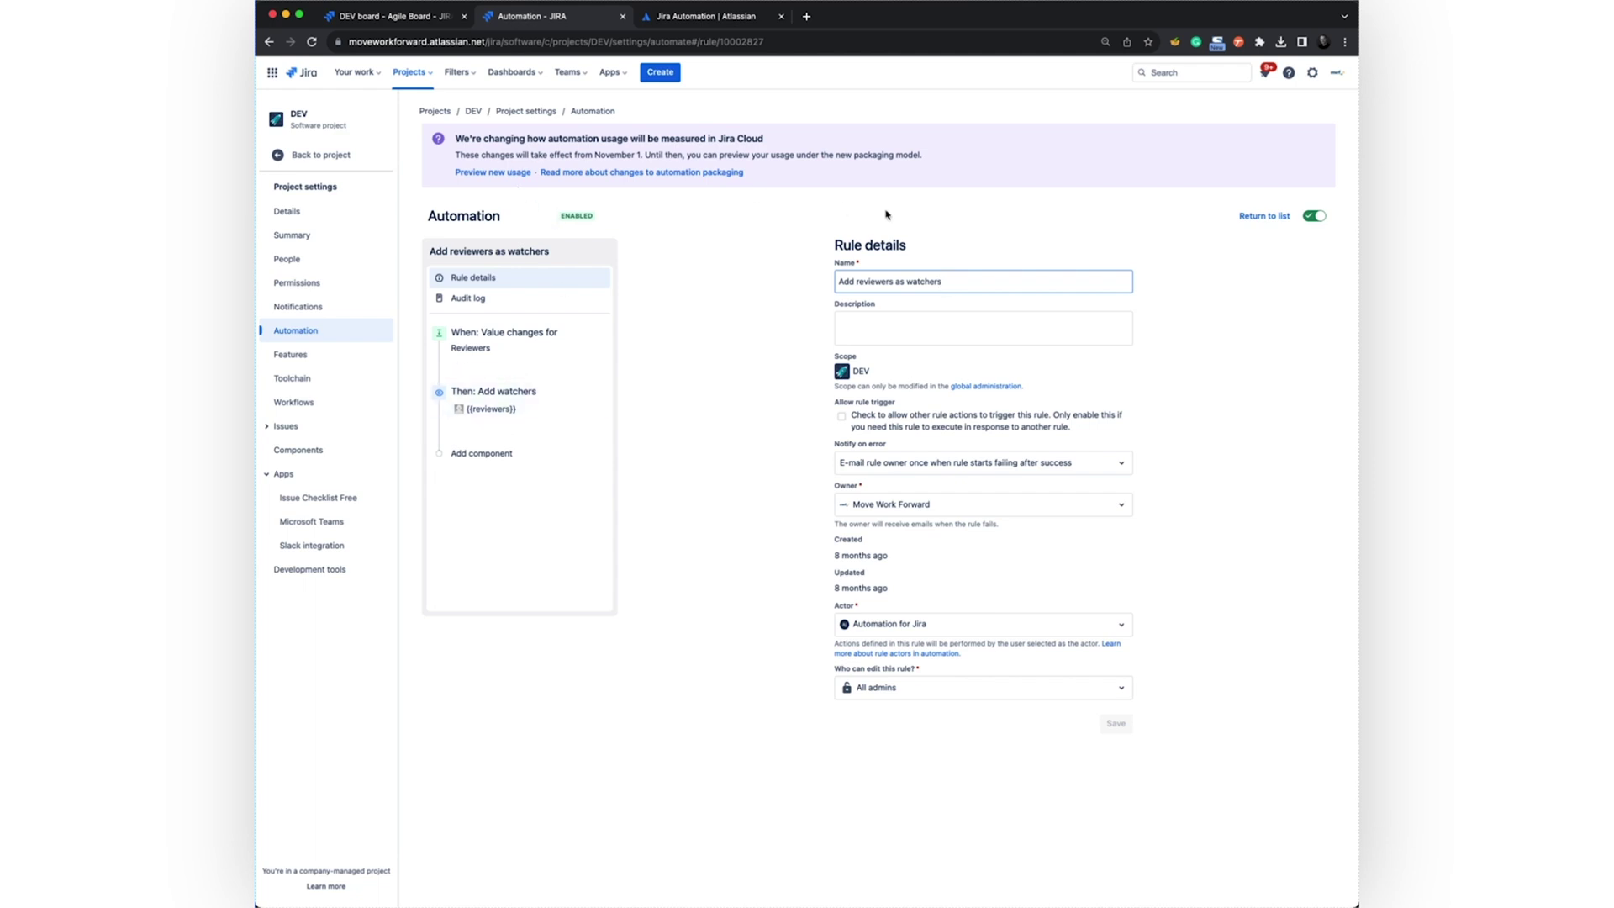
{"action": "left_click", "coordinate": [1271, 216]}
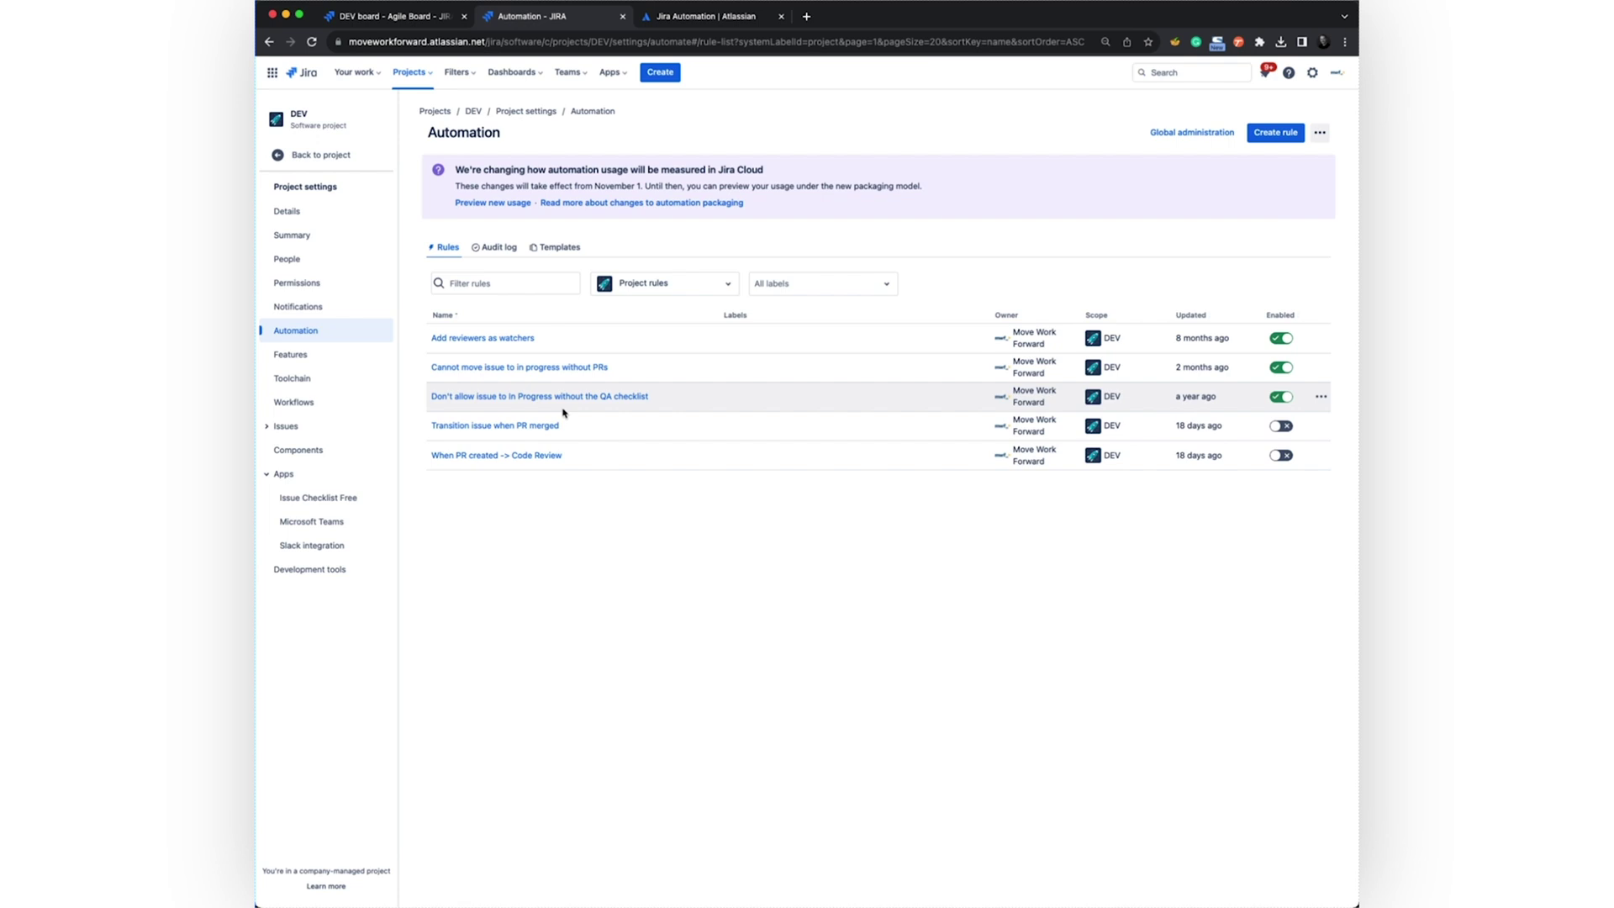
{"action": "left_click", "coordinate": [540, 368]}
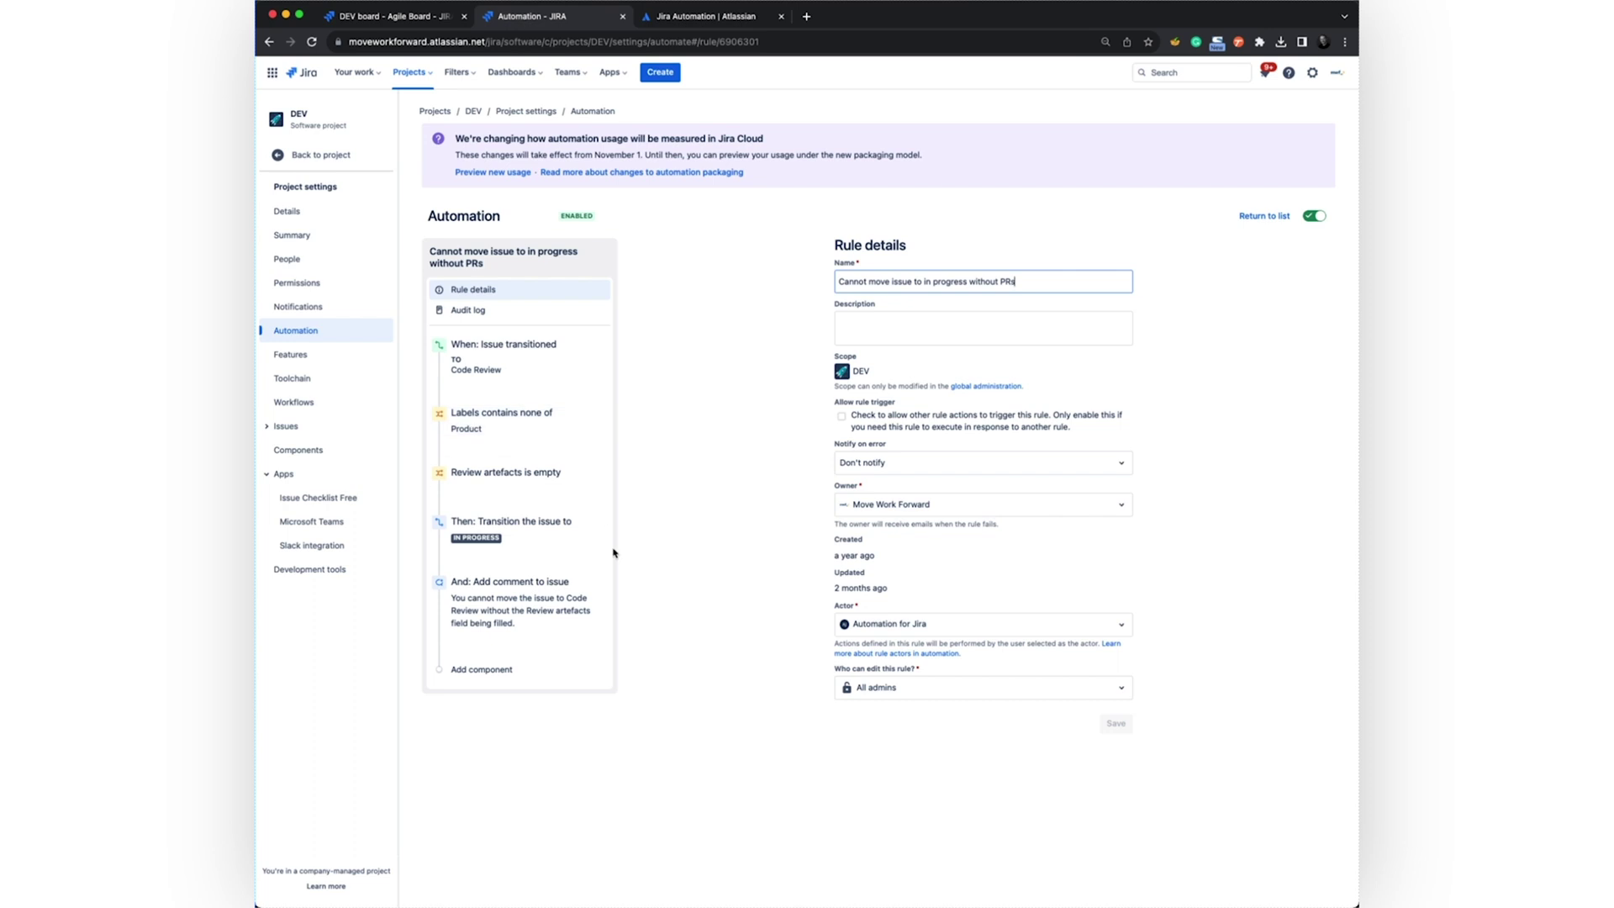
{"action": "mouse_move", "coordinate": [538, 505]}
{"action": "left_click", "coordinate": [1265, 217]}
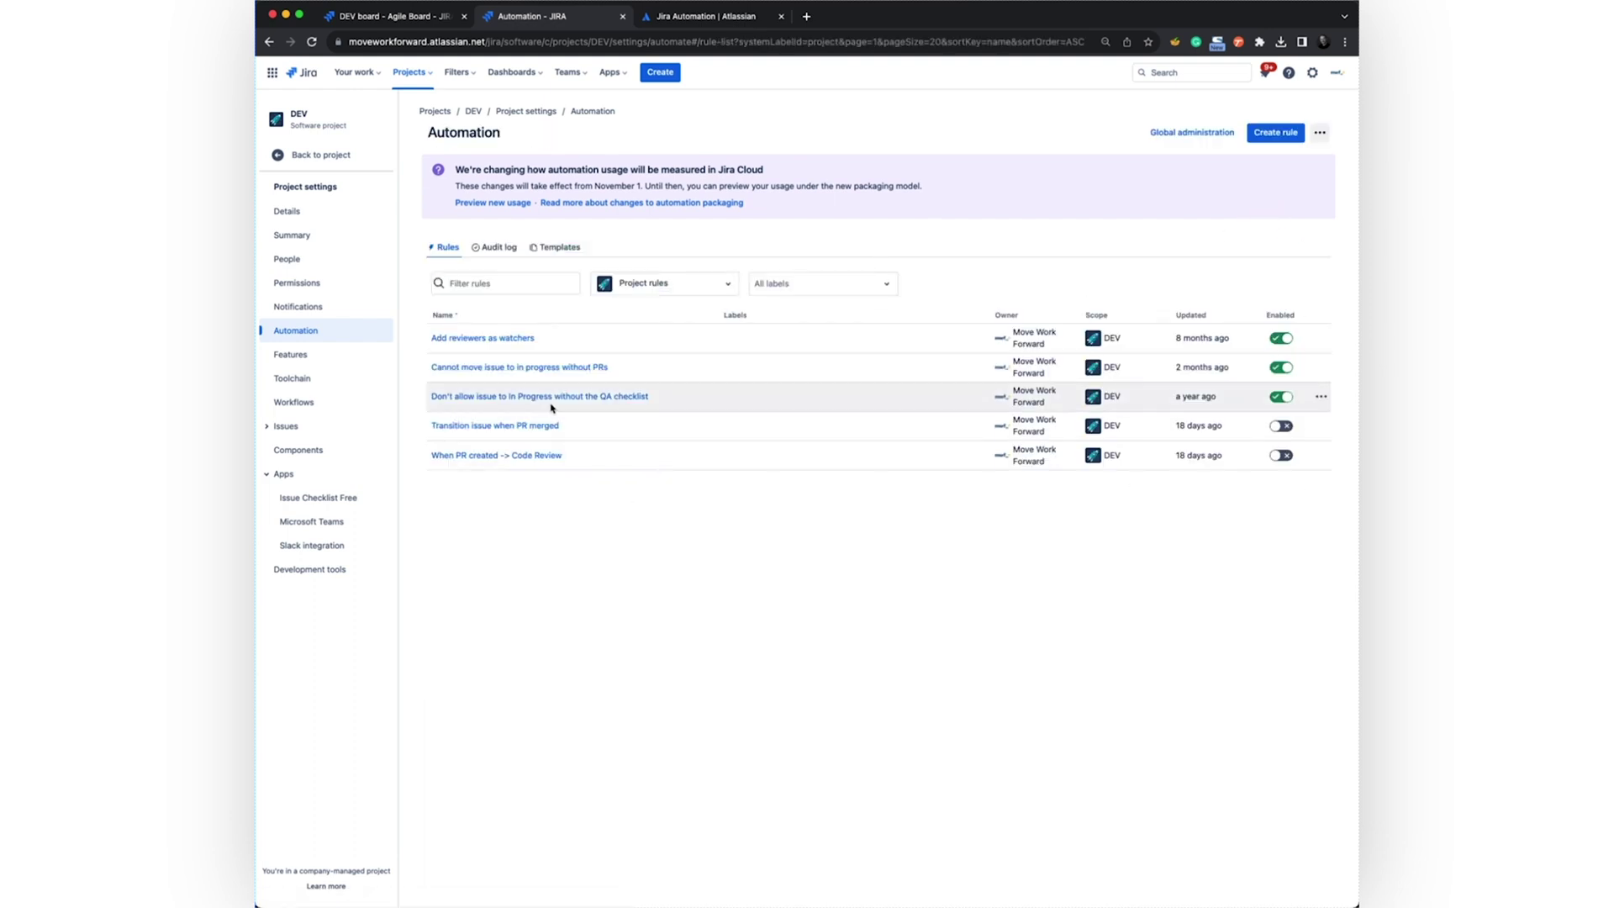
Open the 'Transition issue when PR merged' rule, return to the list, then open 'When PR created -> Code Review'
{"action": "left_click", "coordinate": [502, 426]}
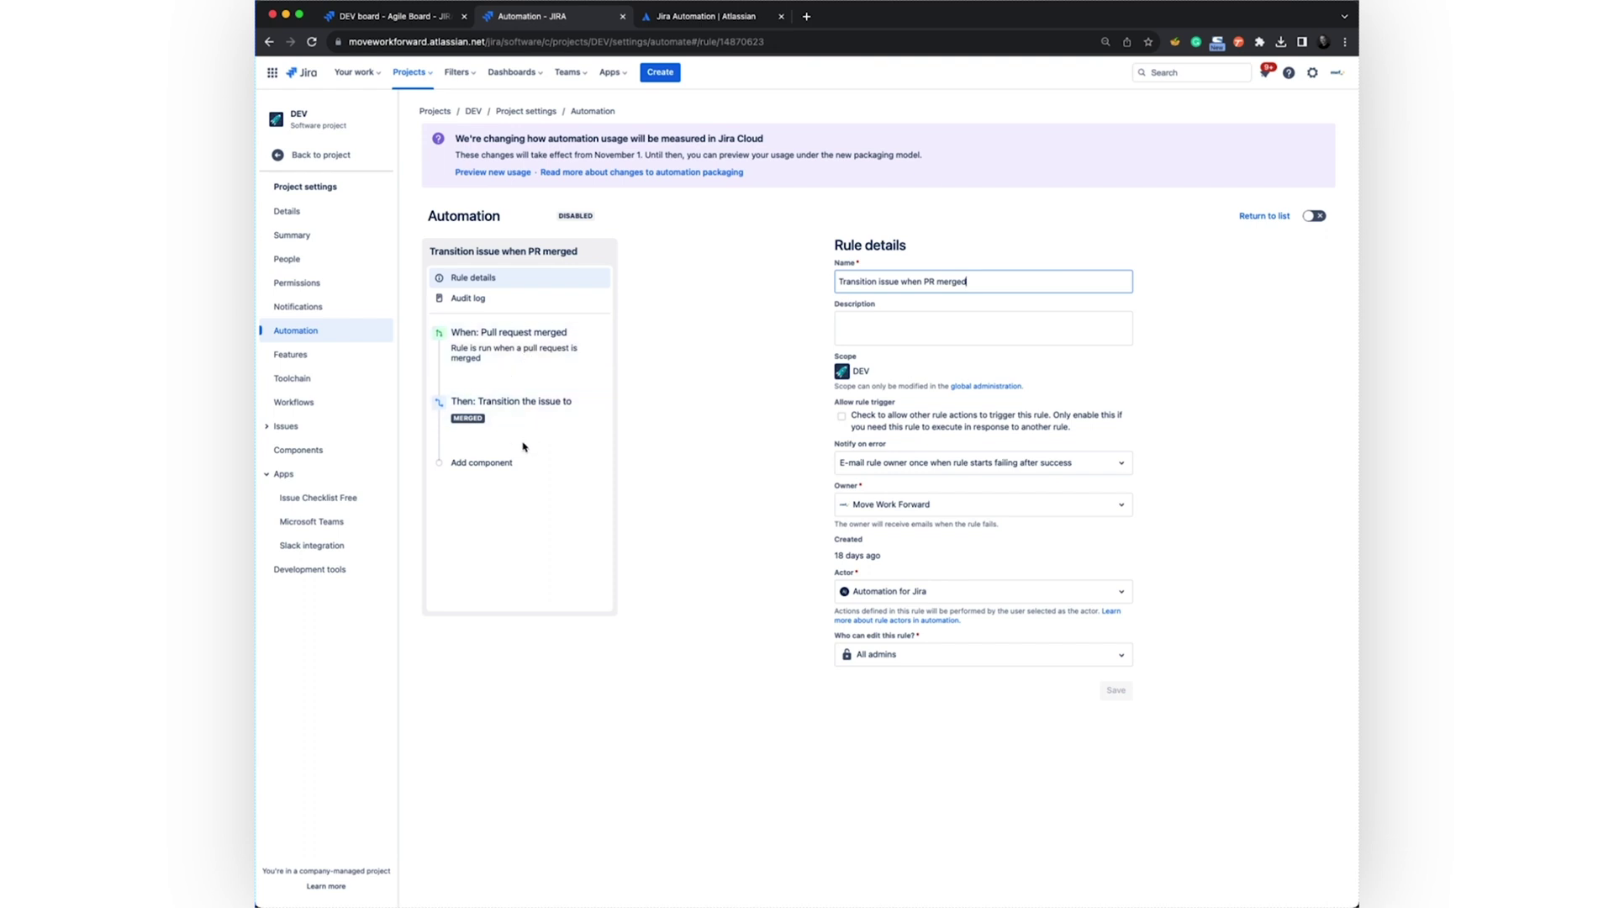
{"action": "mouse_move", "coordinate": [491, 378]}
{"action": "left_click", "coordinate": [1278, 220]}
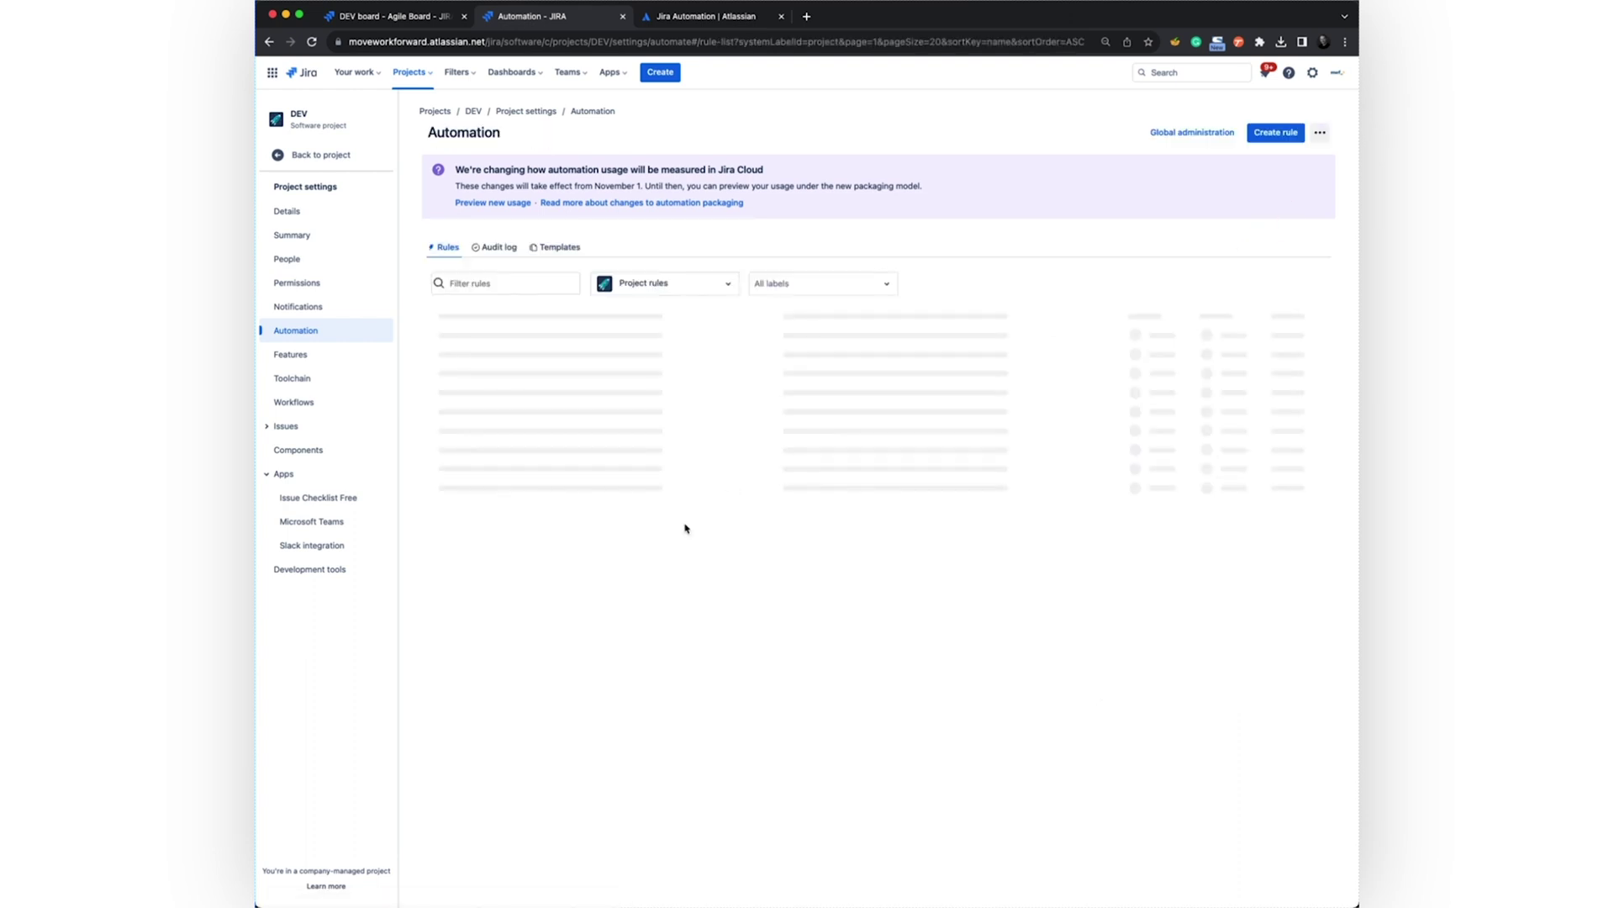
{"action": "left_click", "coordinate": [499, 455]}
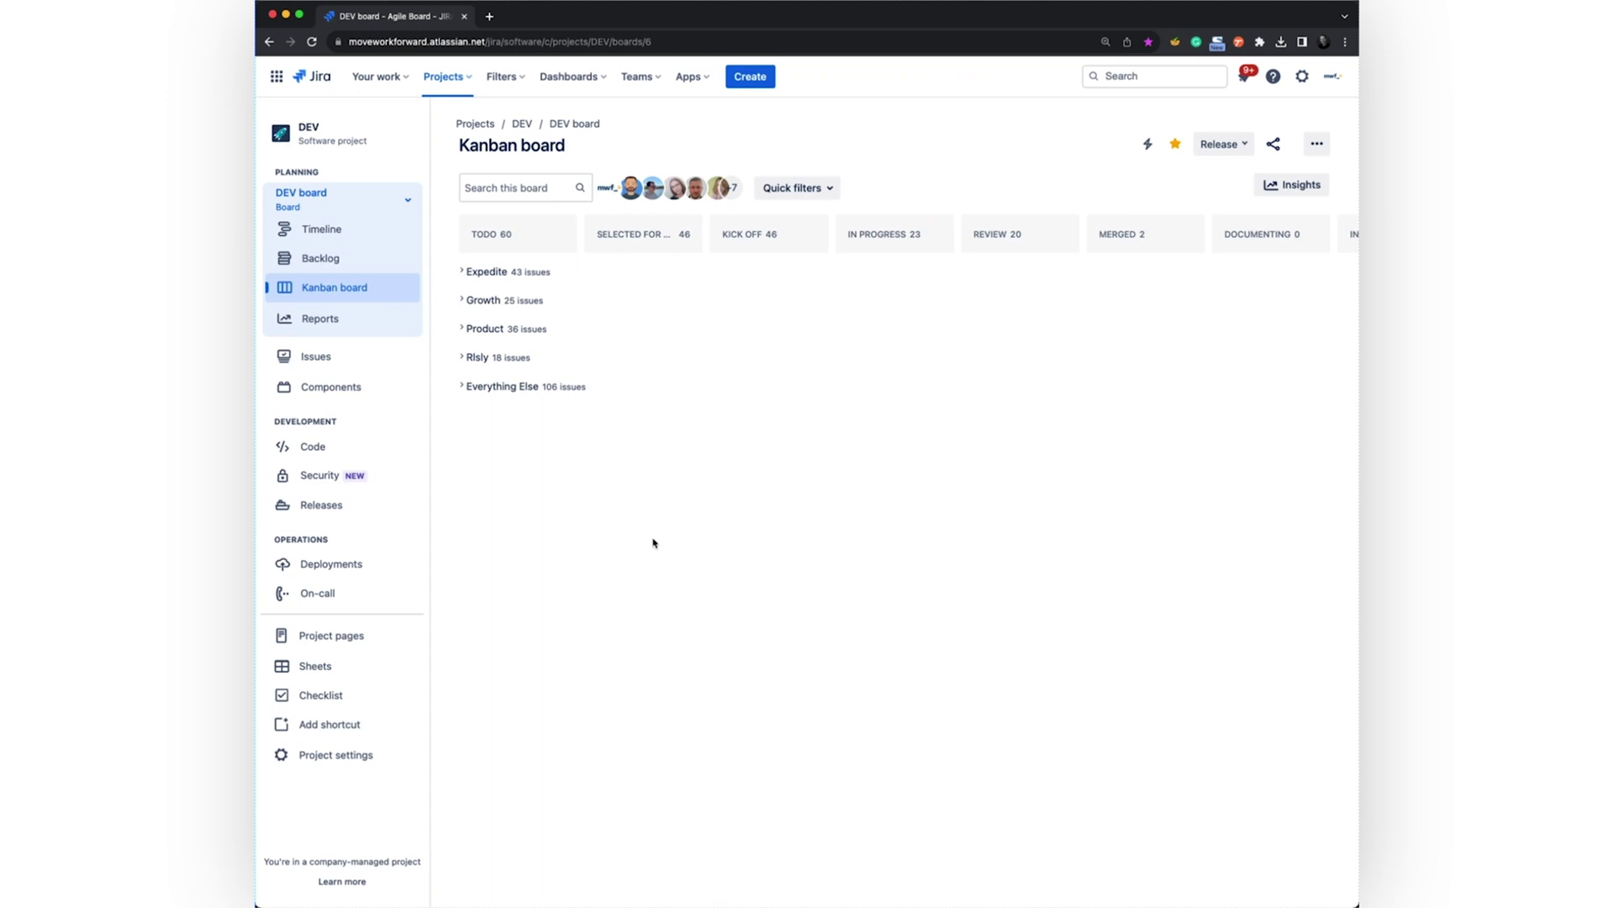
Search Jira for 'video-55' and dismiss the results
{"action": "left_click", "coordinate": [868, 592]}
{"action": "key", "text": "slash"}
{"action": "type", "text": "video"}
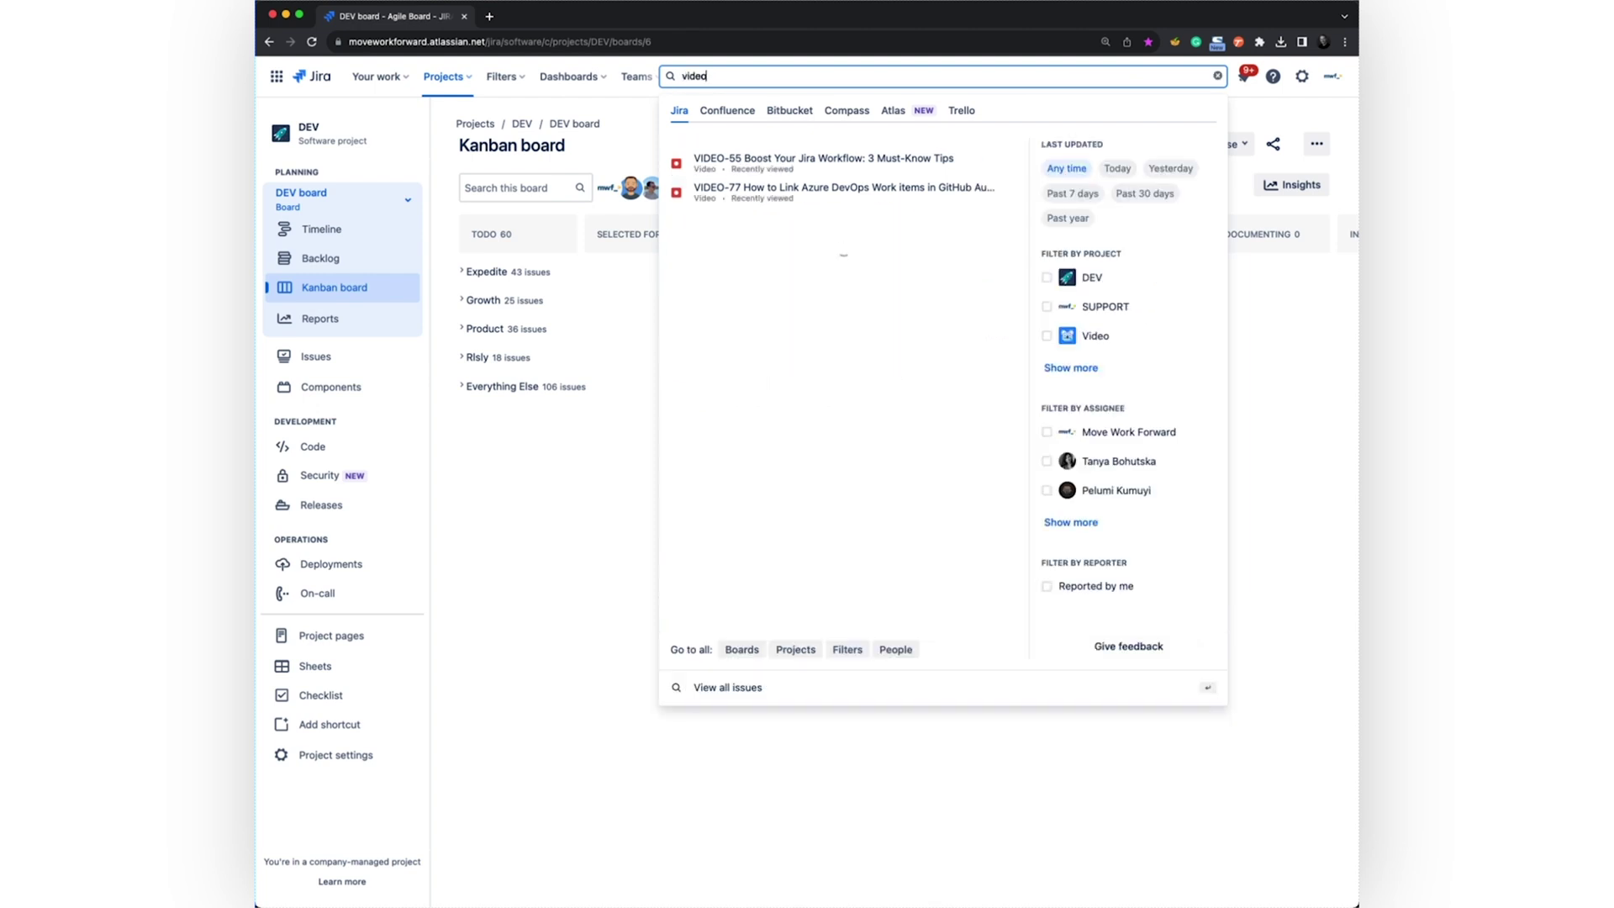
{"action": "type", "text": "-55"}
{"action": "key", "text": "super+a"}
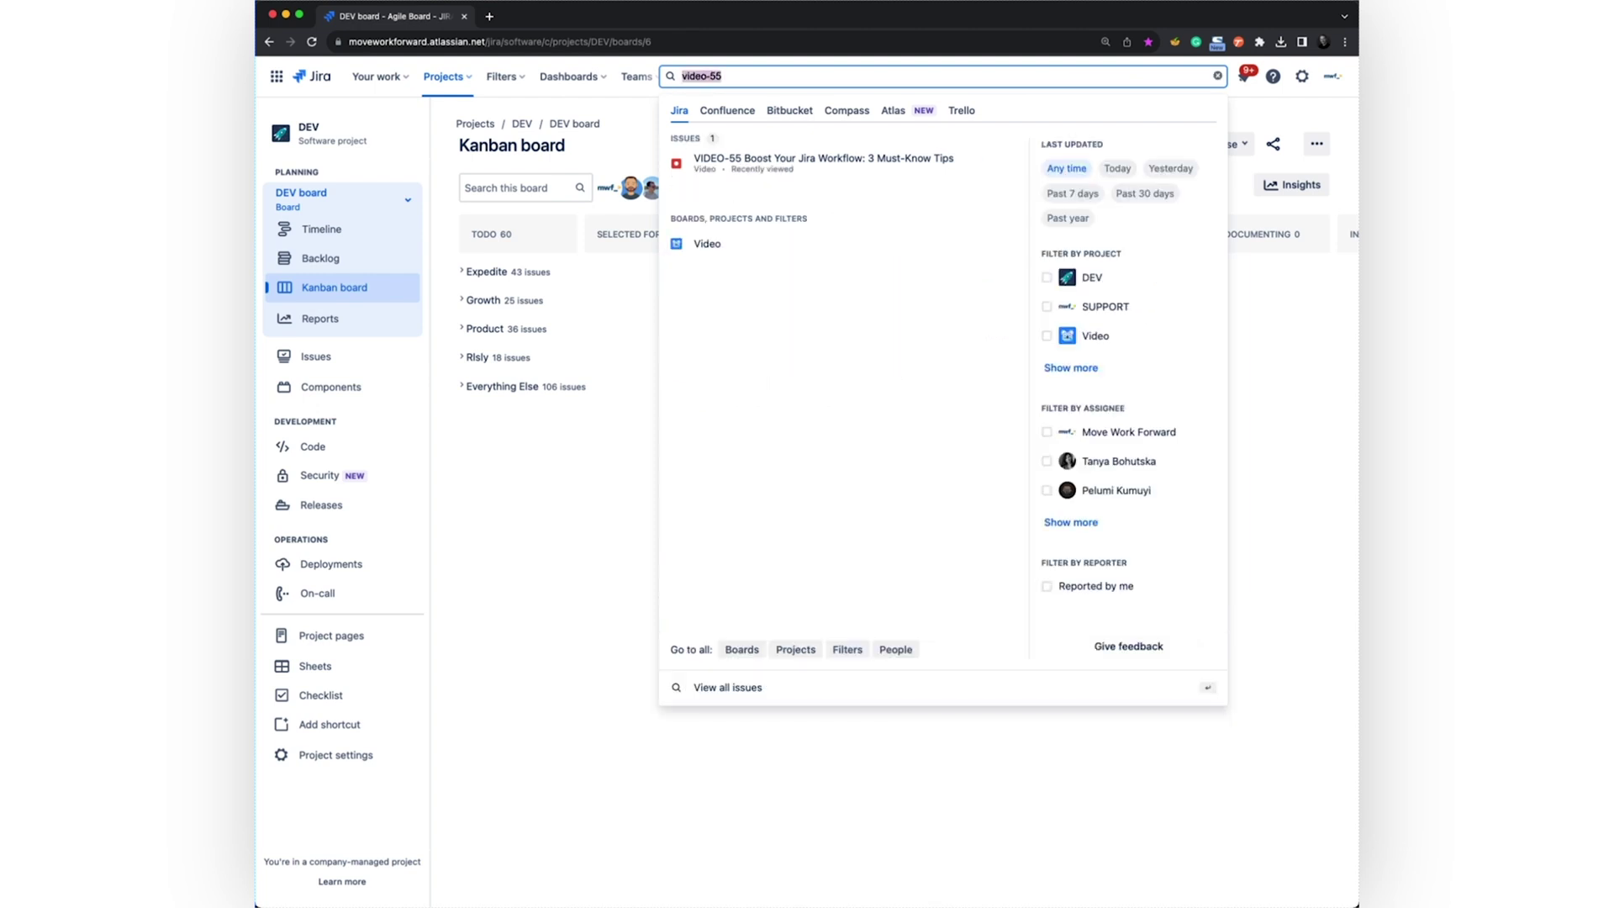
{"action": "left_click", "coordinate": [558, 594]}
{"action": "key", "text": "slash"}
{"action": "left_click", "coordinate": [579, 545]}
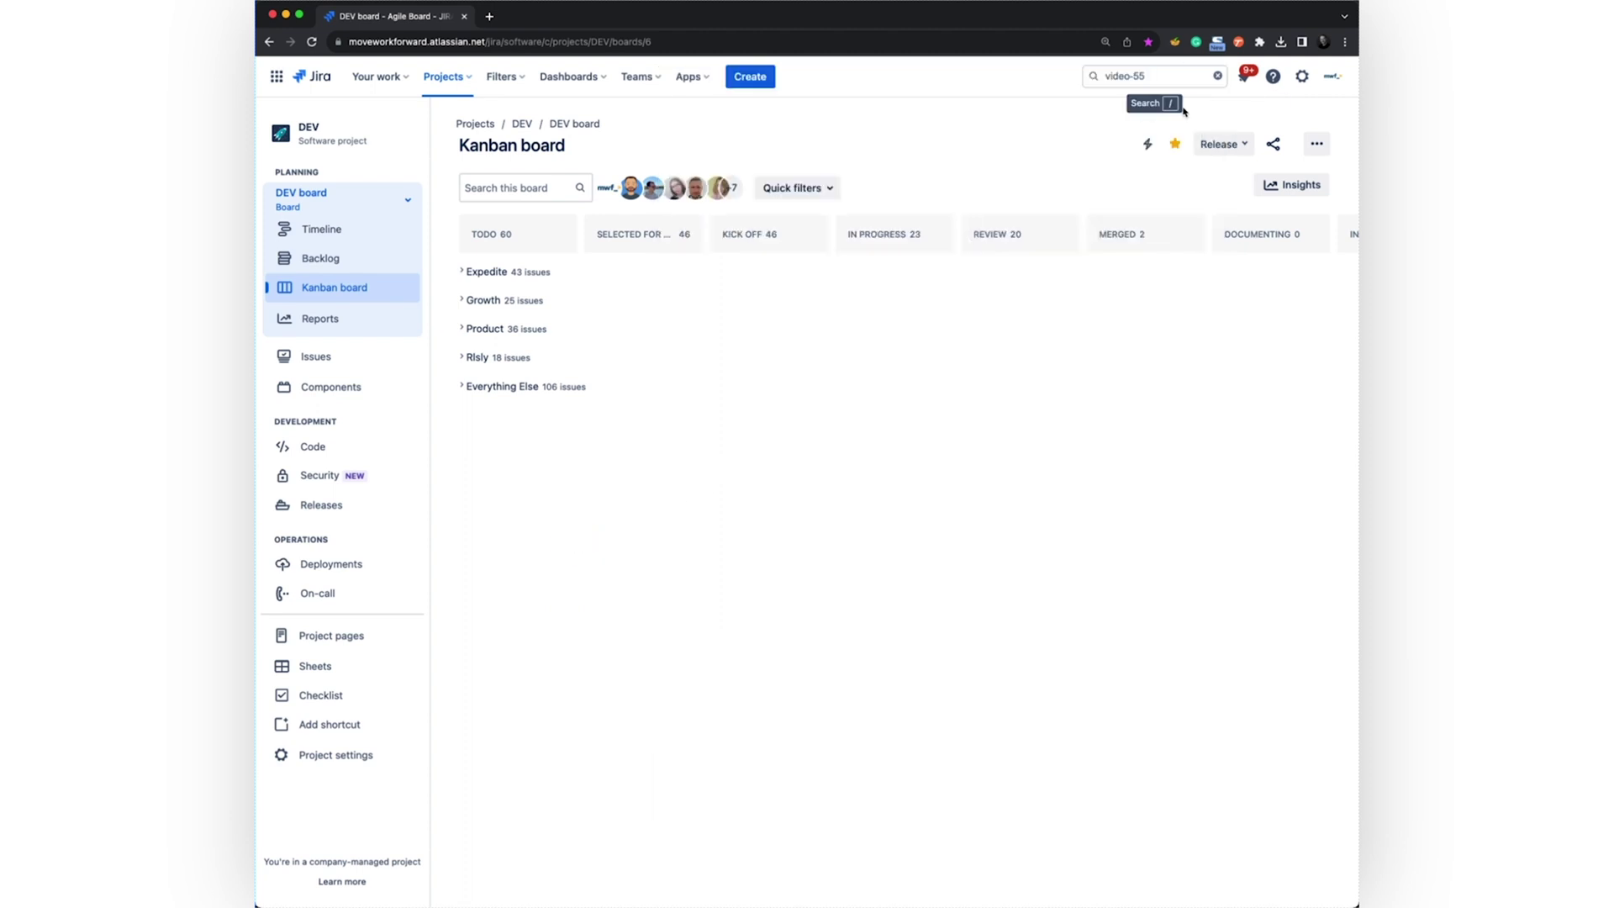
{"action": "left_click", "coordinate": [1006, 488]}
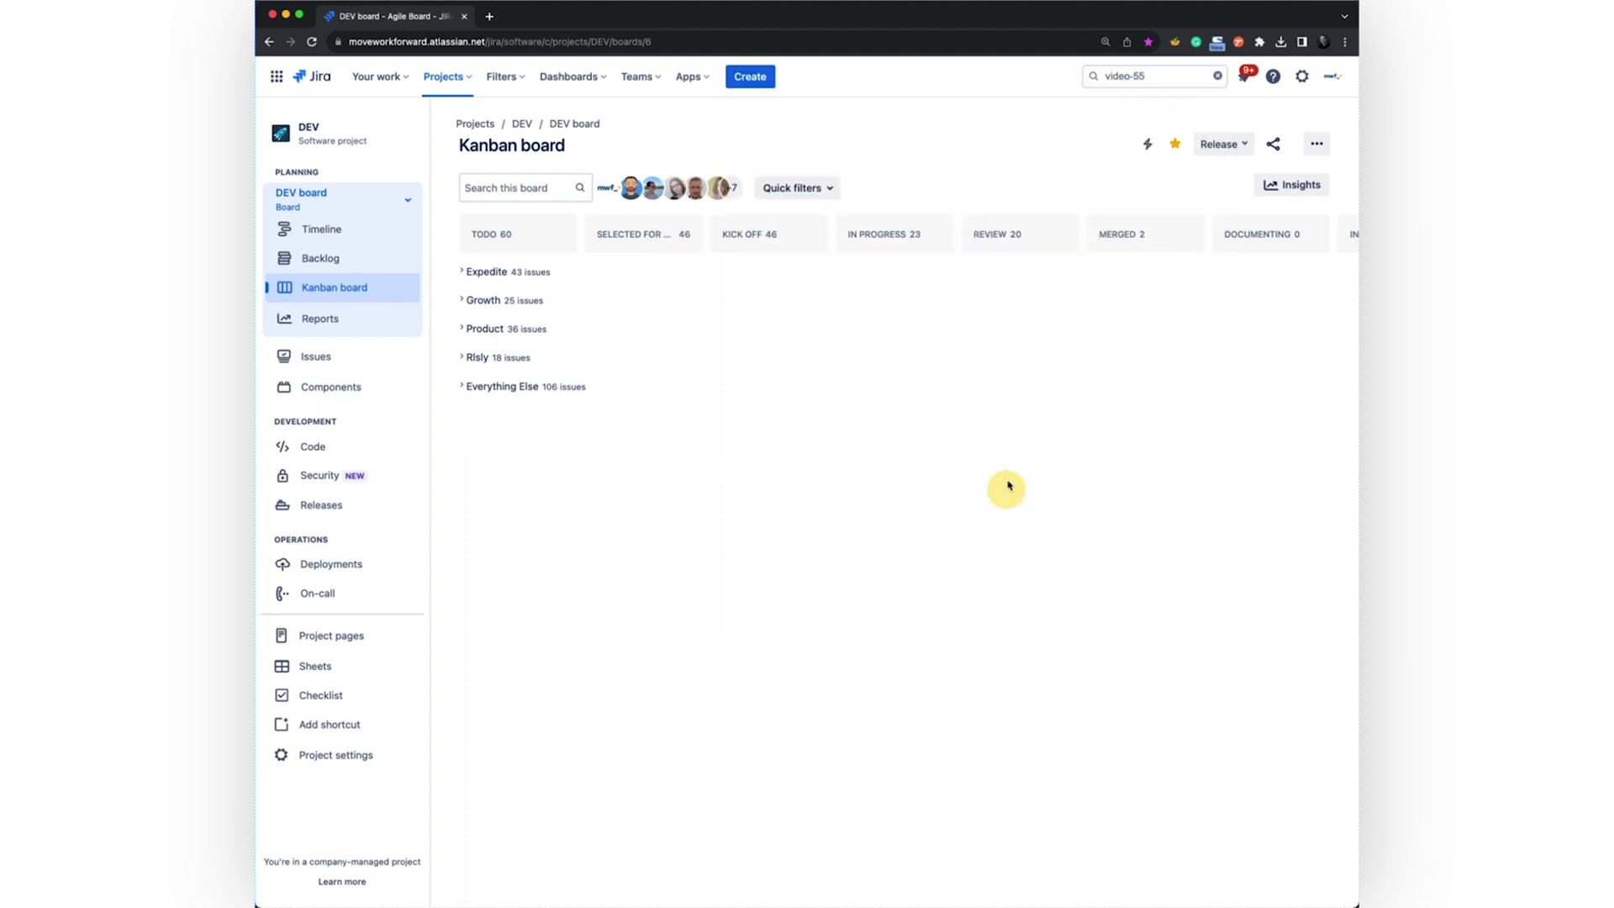
Search for 'video', then replace it with 'PC', and close the results
{"action": "key", "text": "slash"}
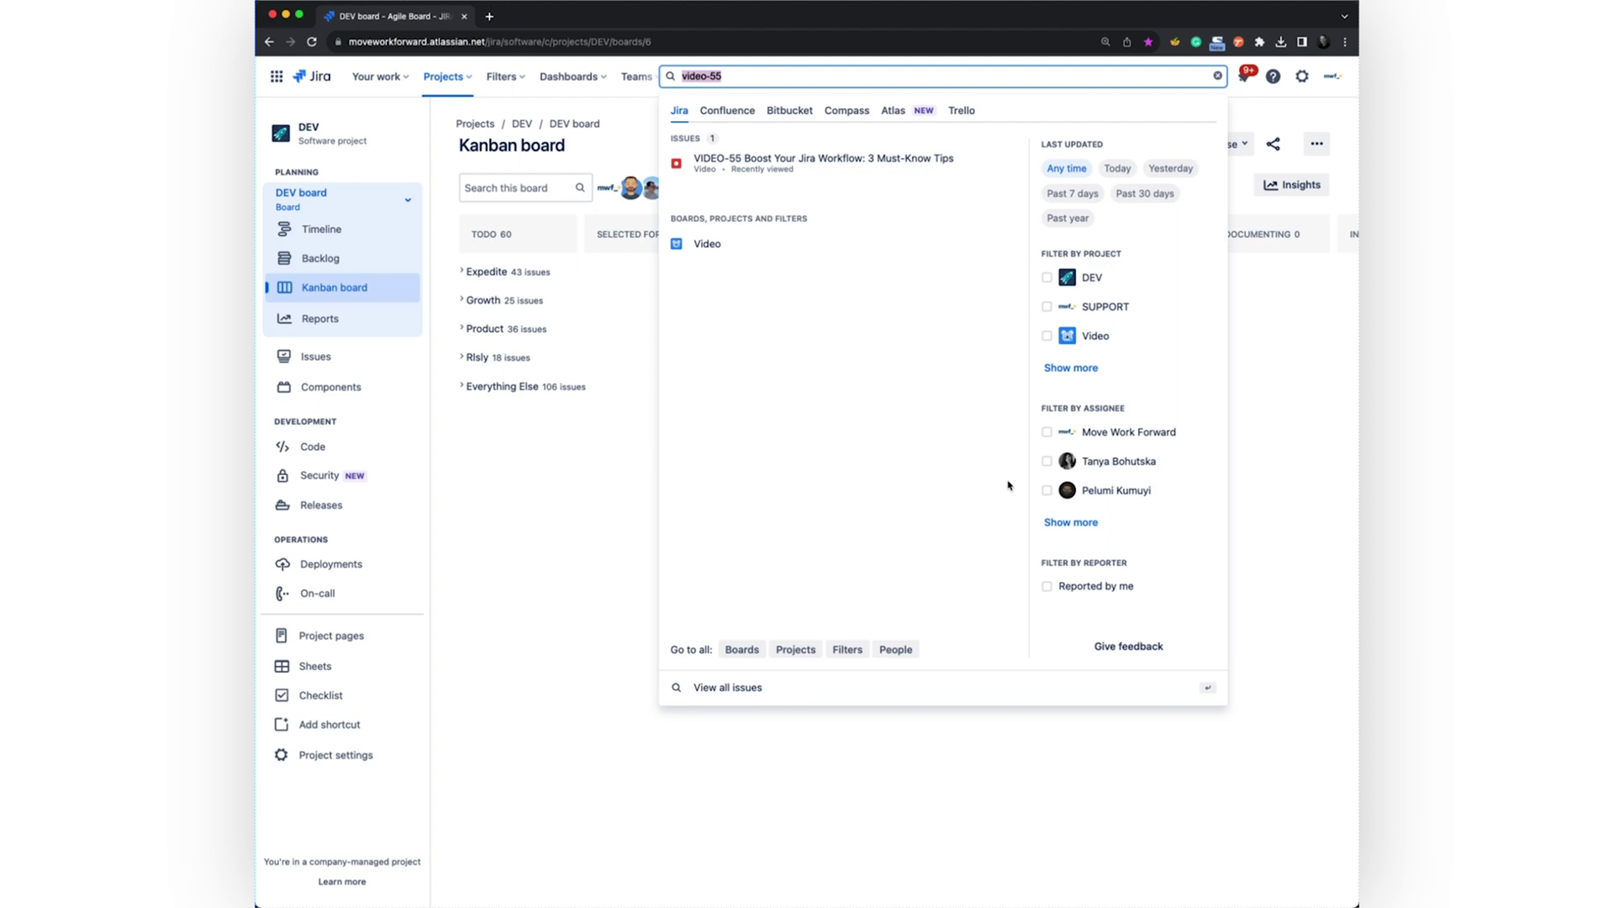
{"action": "type", "text": "video"}
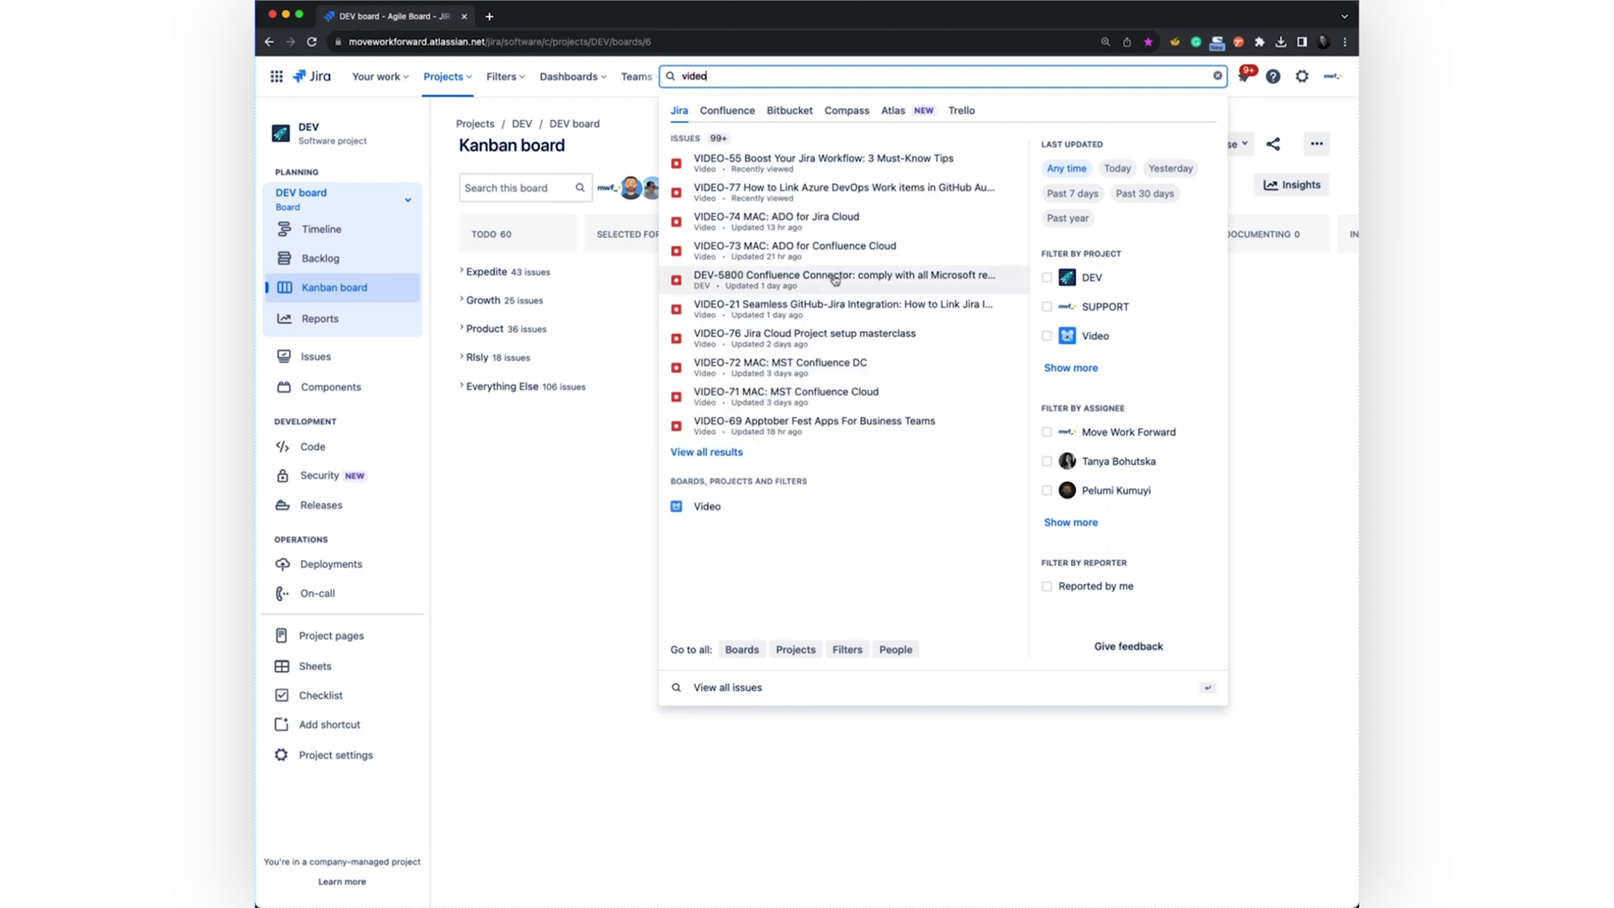
{"action": "key", "text": "BackSpace"}
{"action": "key", "text": "BackSpace"}
{"action": "key", "text": "BackSpace"}
{"action": "key", "text": "BackSpace"}
{"action": "key", "text": "BackSpace"}
{"action": "type", "text": "PC"}
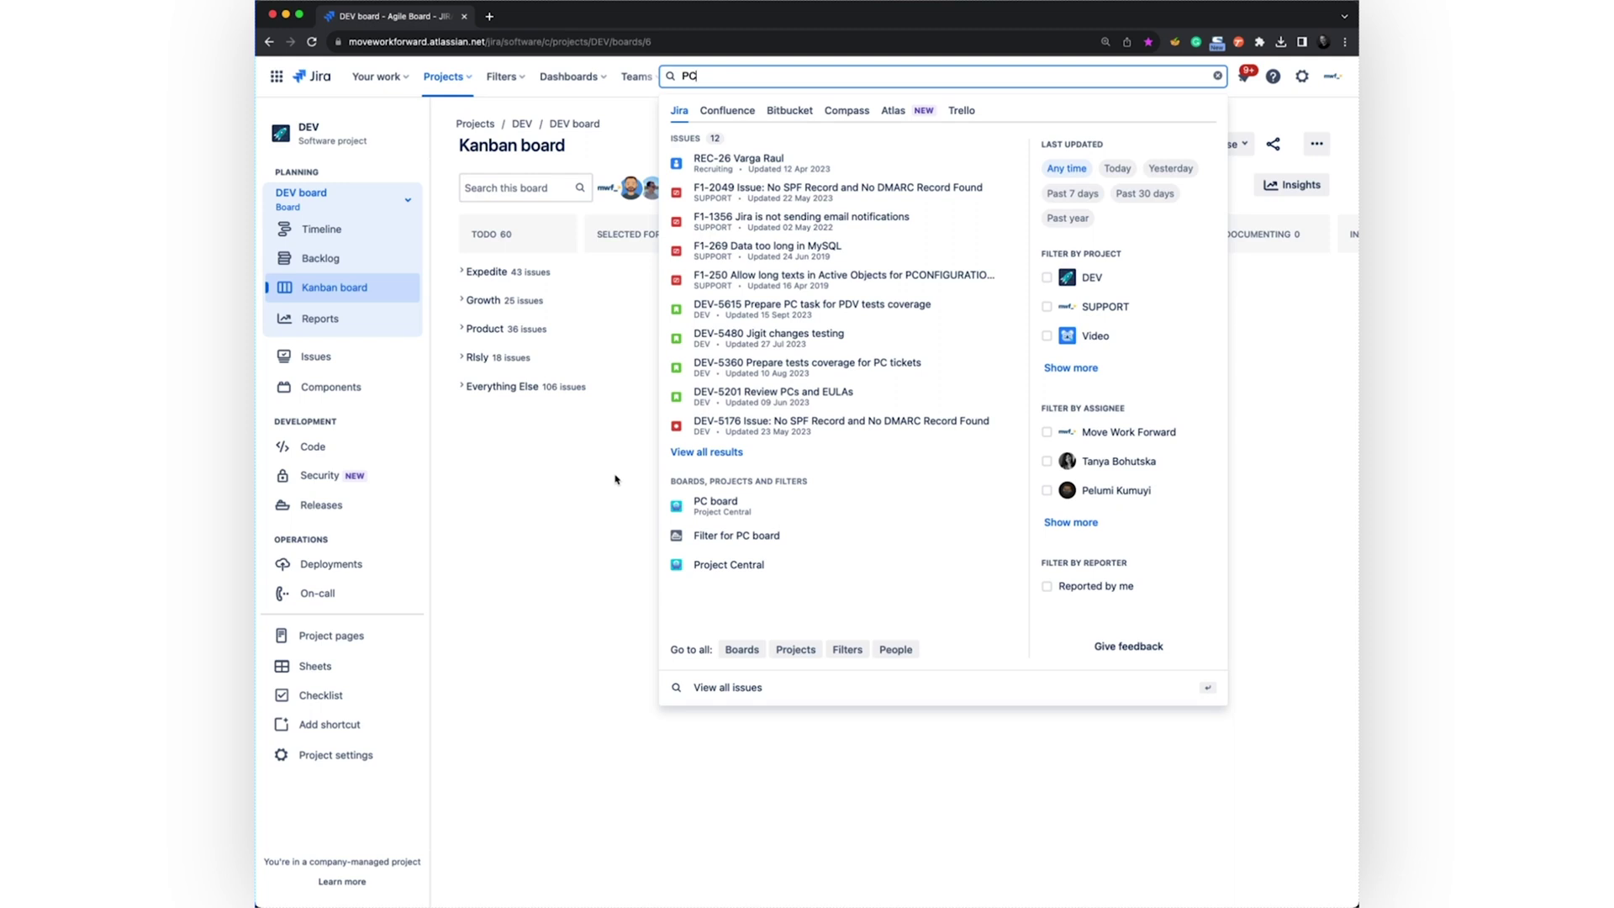
{"action": "left_click", "coordinate": [615, 479]}
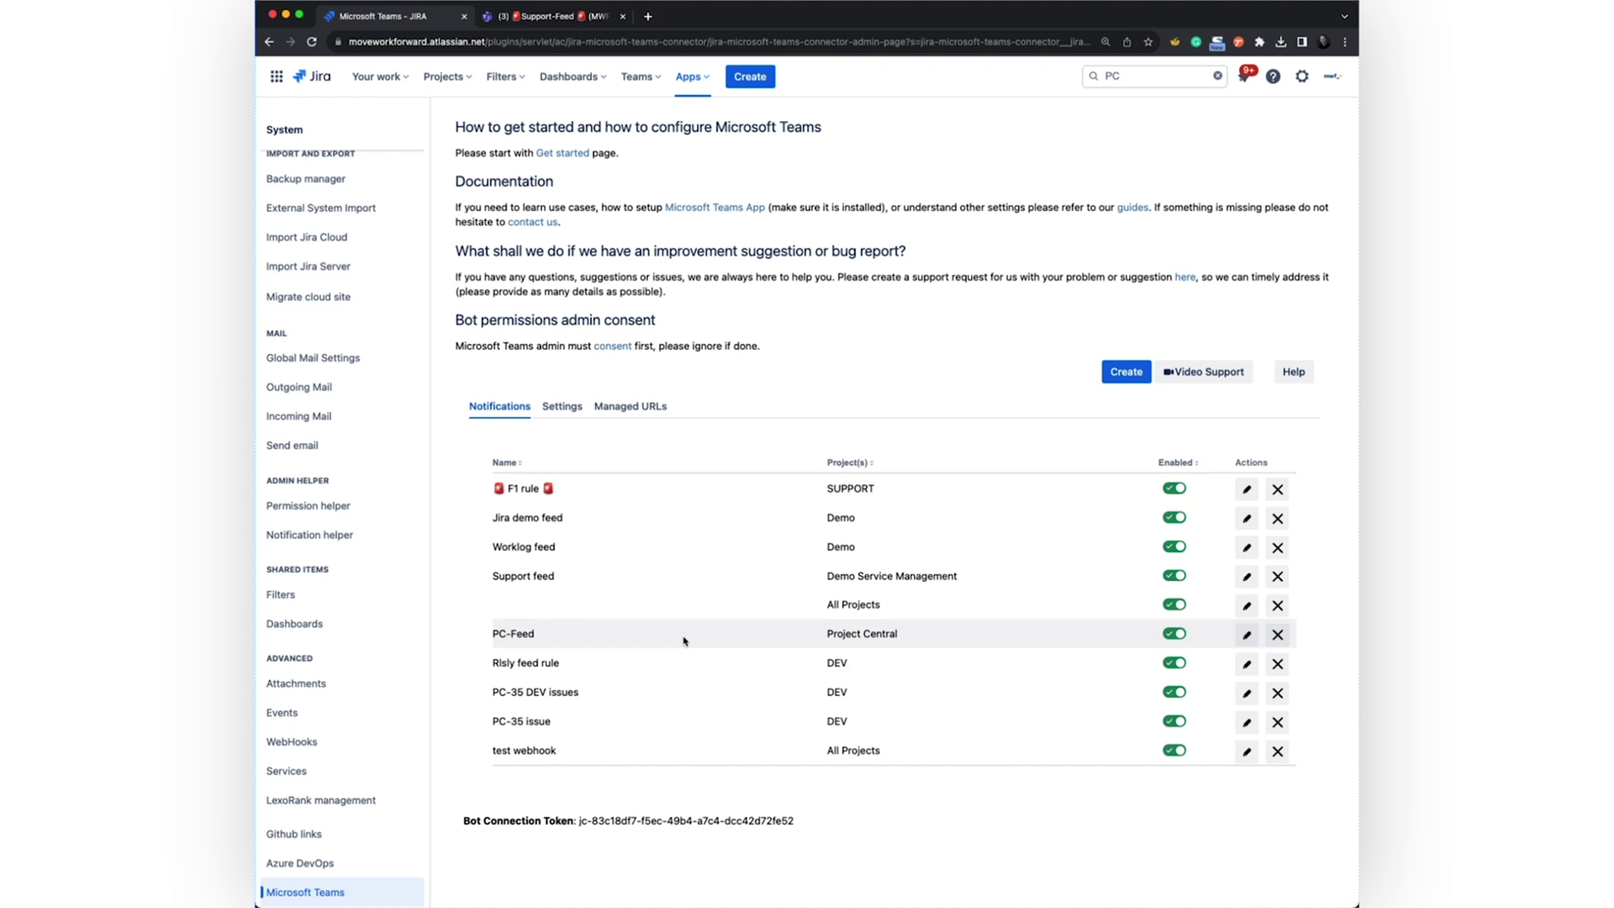
Glance at the Teams Support-Feed channel, then return to the Microsoft Teams - JIRA connector tab
{"action": "left_click", "coordinate": [552, 16]}
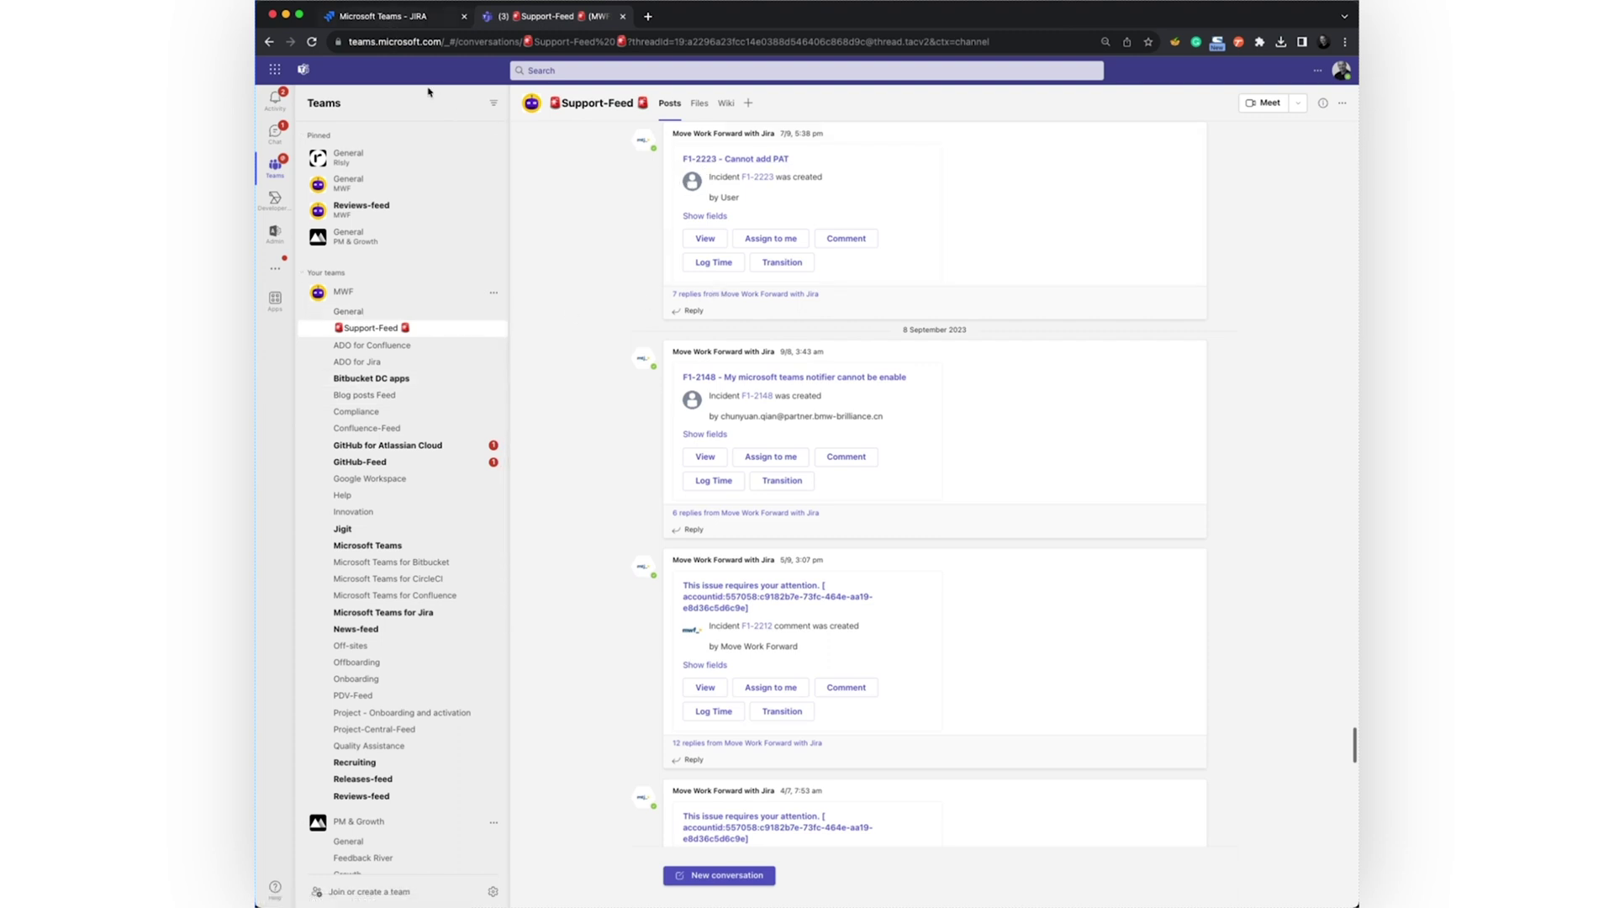
{"action": "left_click", "coordinate": [398, 21]}
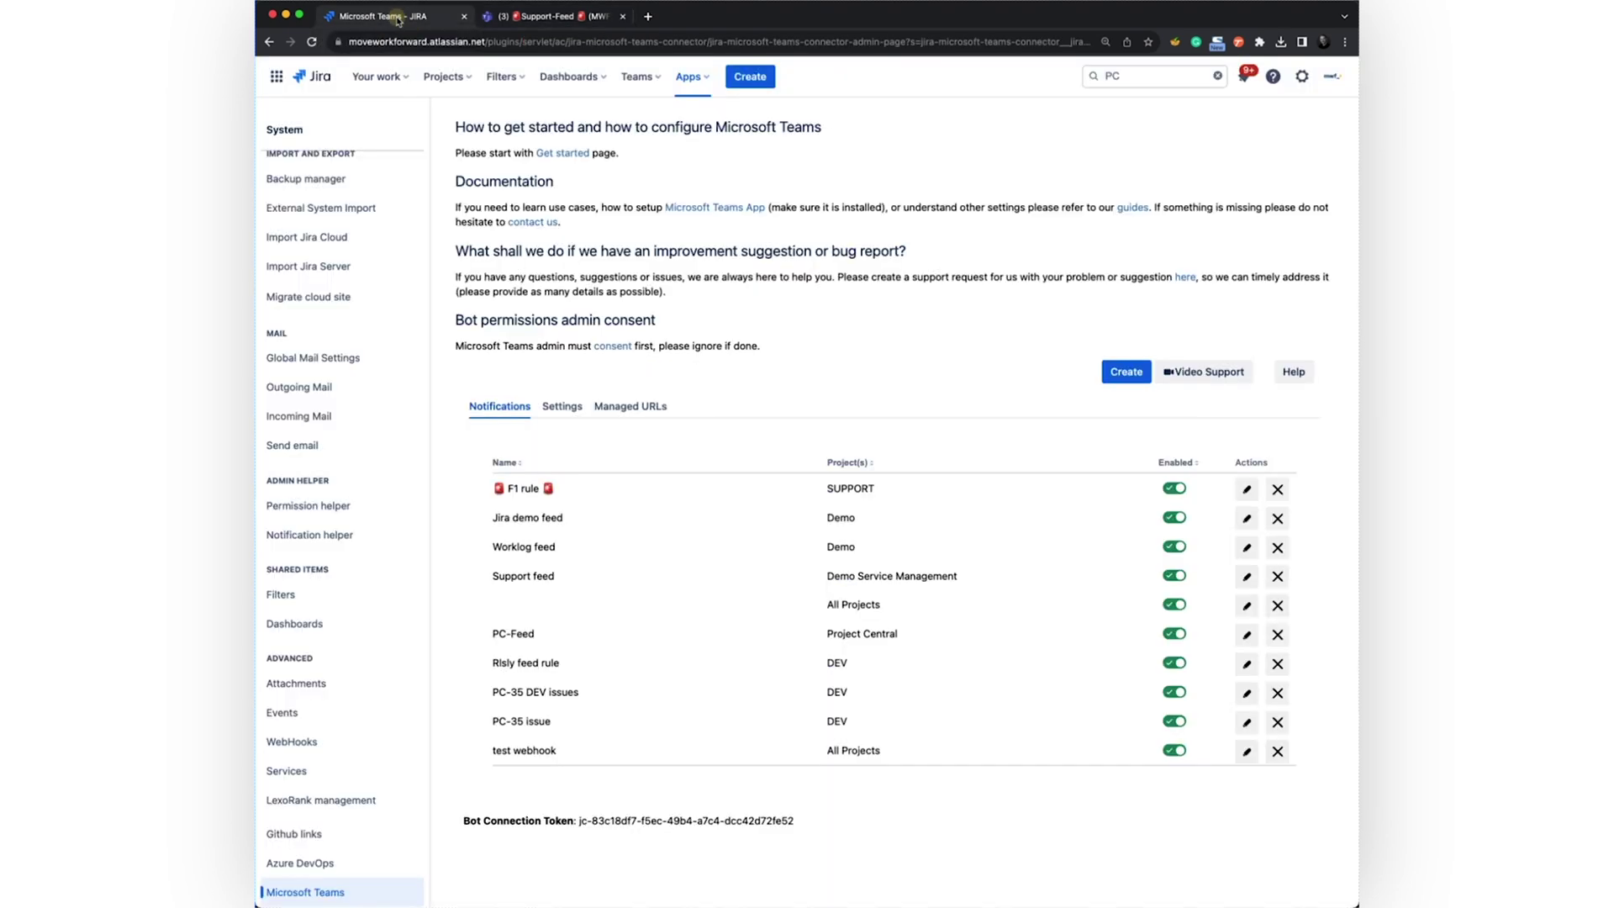
Open the F1 rule's edit form, scroll through its settings, then switch to the Teams Support-Feed tab
{"action": "left_click", "coordinate": [1248, 490]}
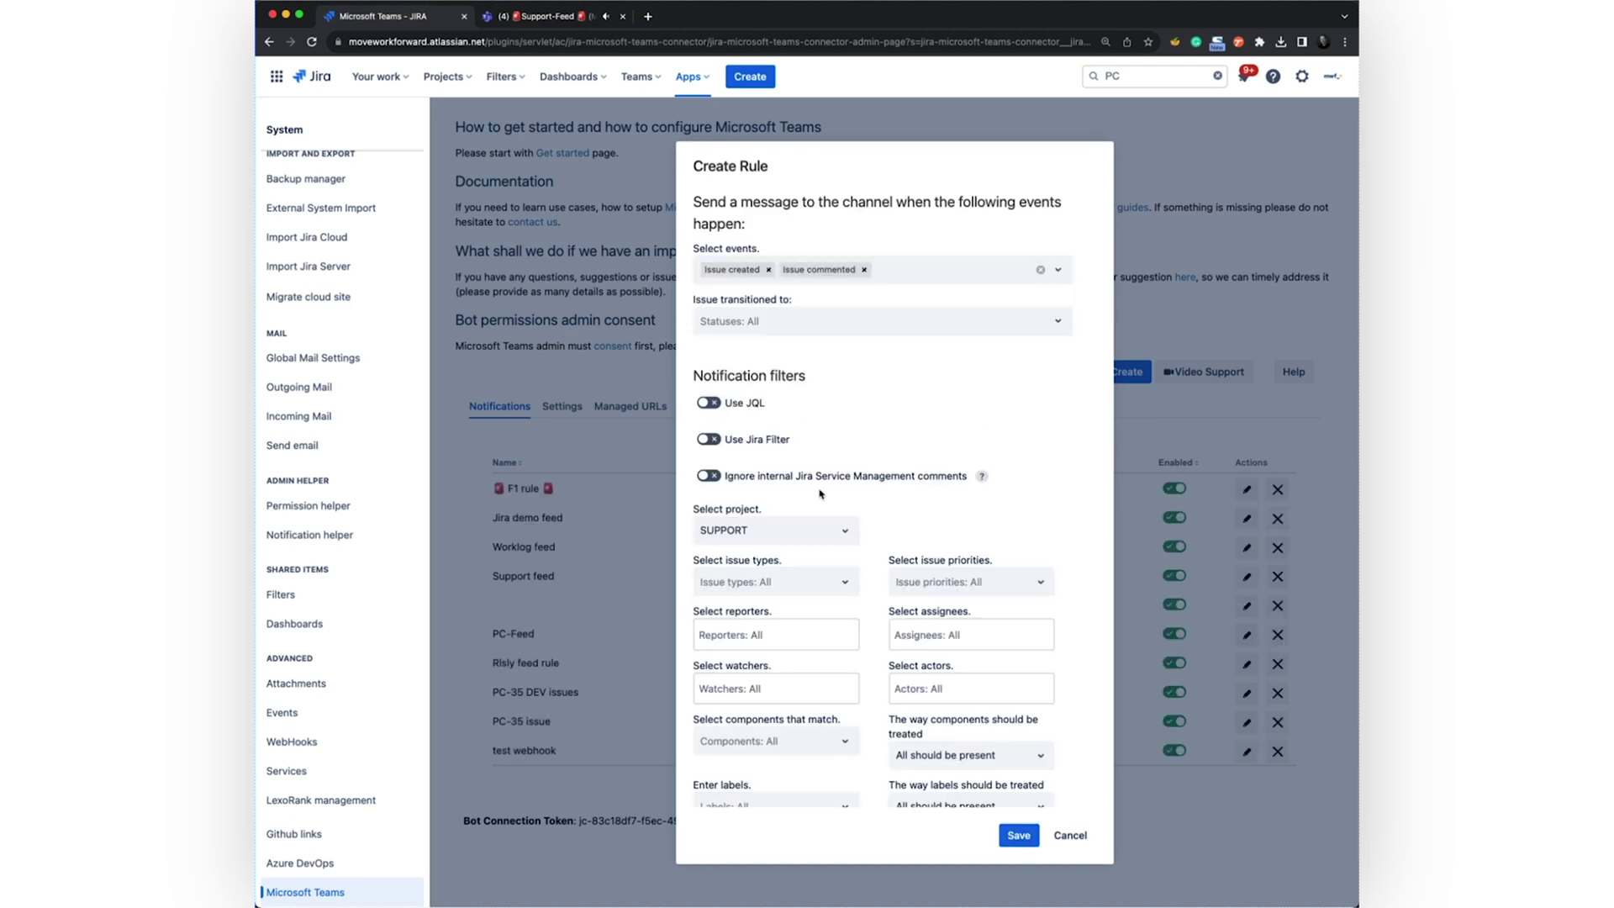
{"action": "scroll", "coordinate": [822, 496], "scroll_direction": "down", "scroll_amount": 10}
{"action": "left_click", "coordinate": [791, 549]}
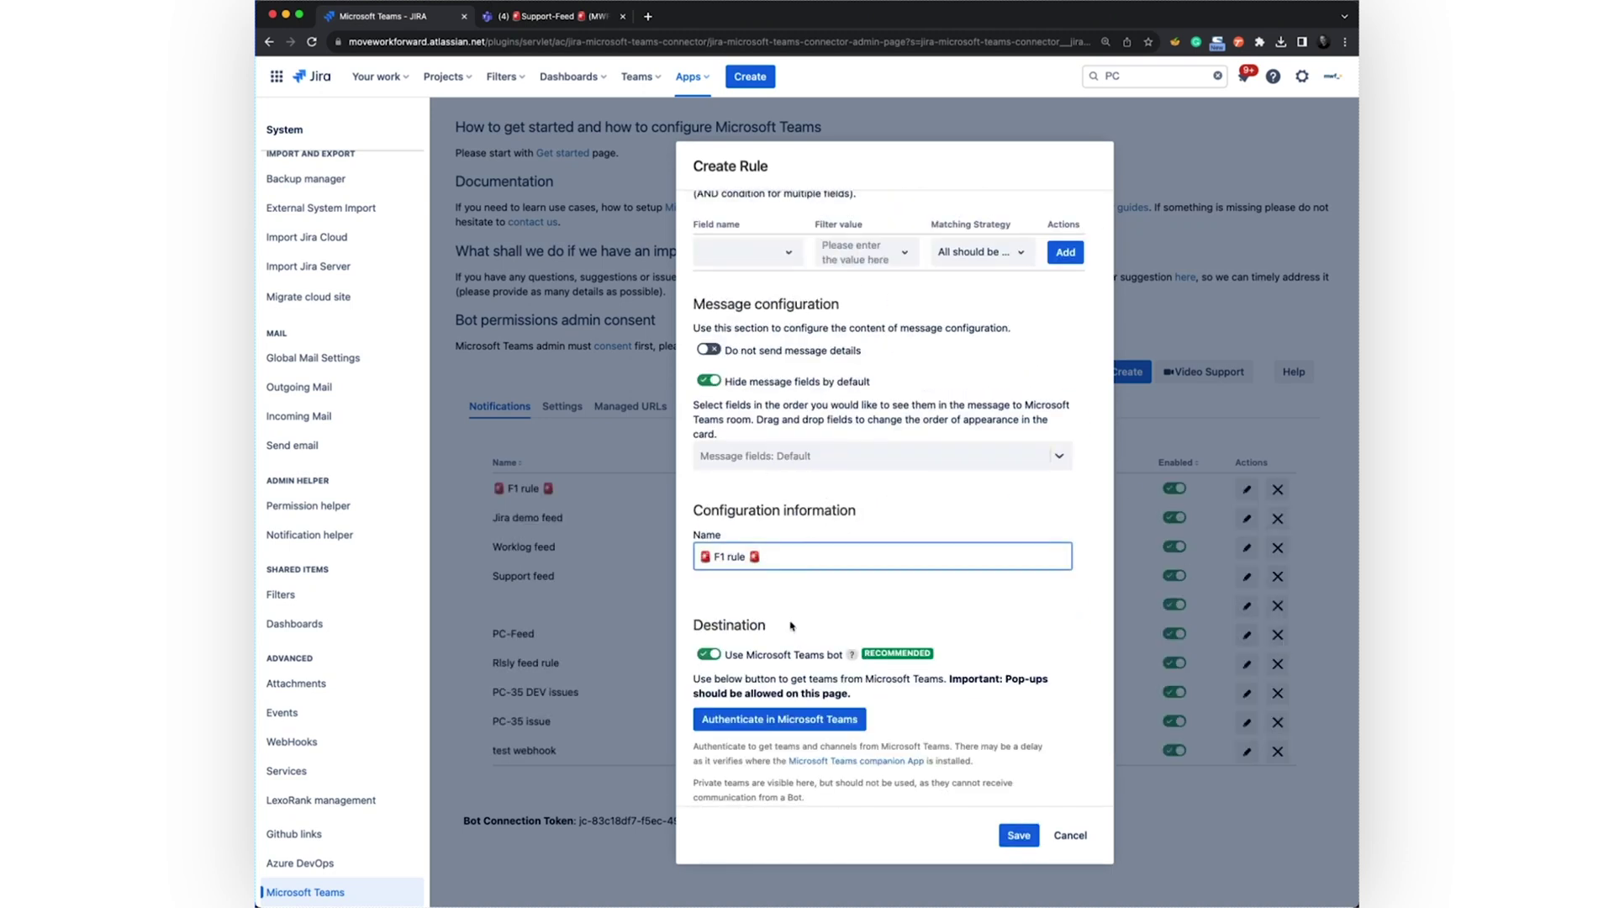
{"action": "scroll", "coordinate": [791, 549], "scroll_direction": "down", "scroll_amount": 2}
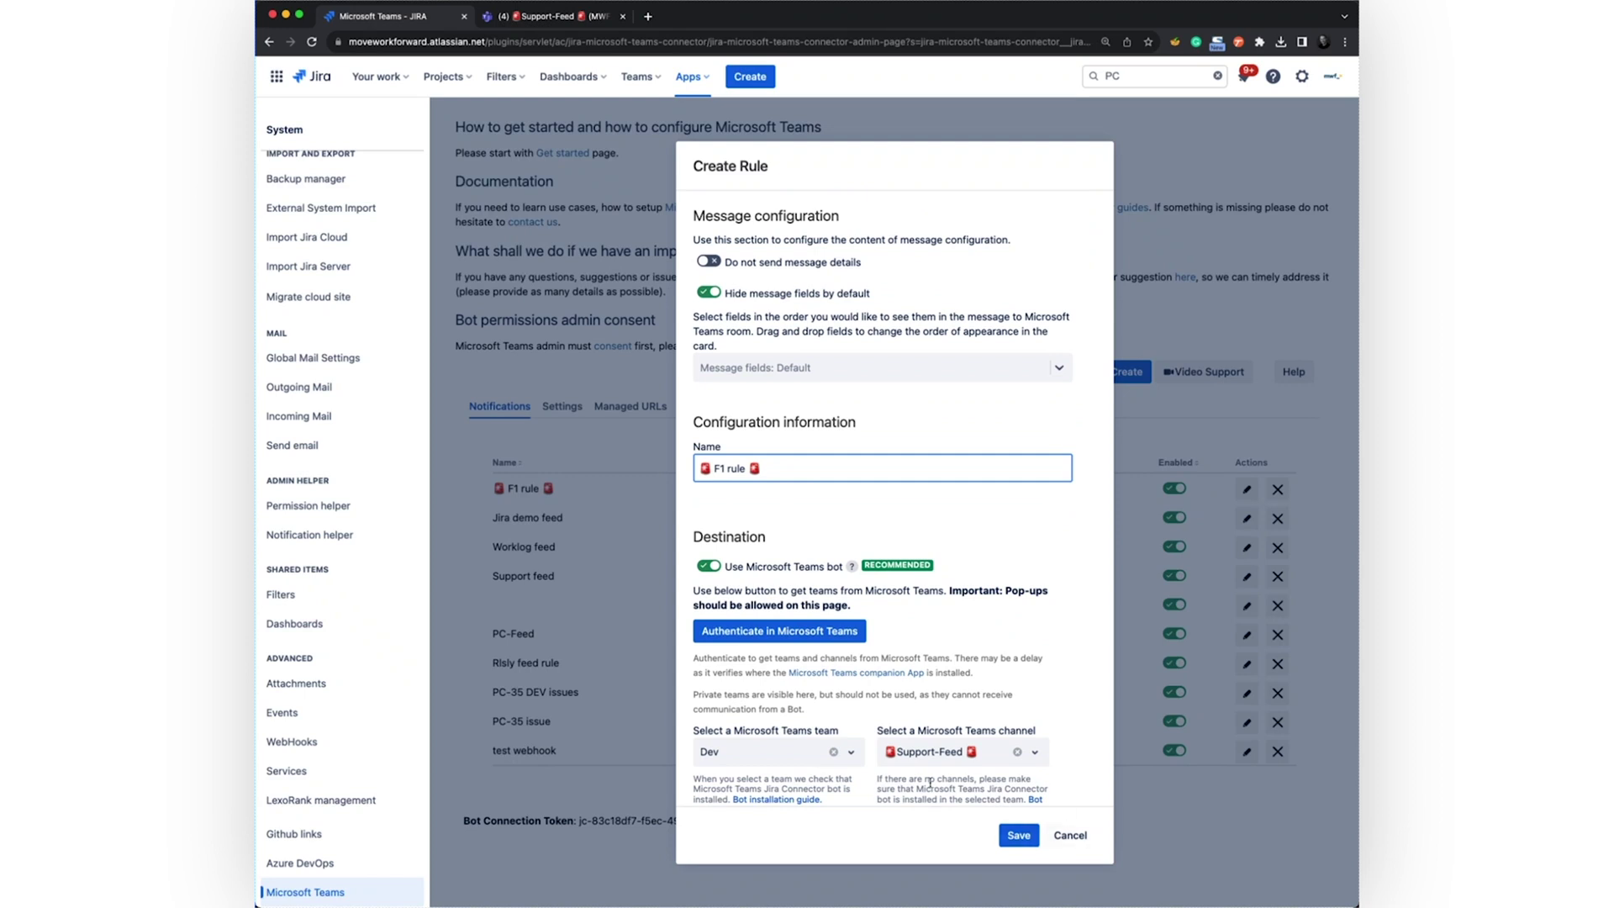
{"action": "scroll", "coordinate": [792, 551], "scroll_direction": "down", "scroll_amount": 1}
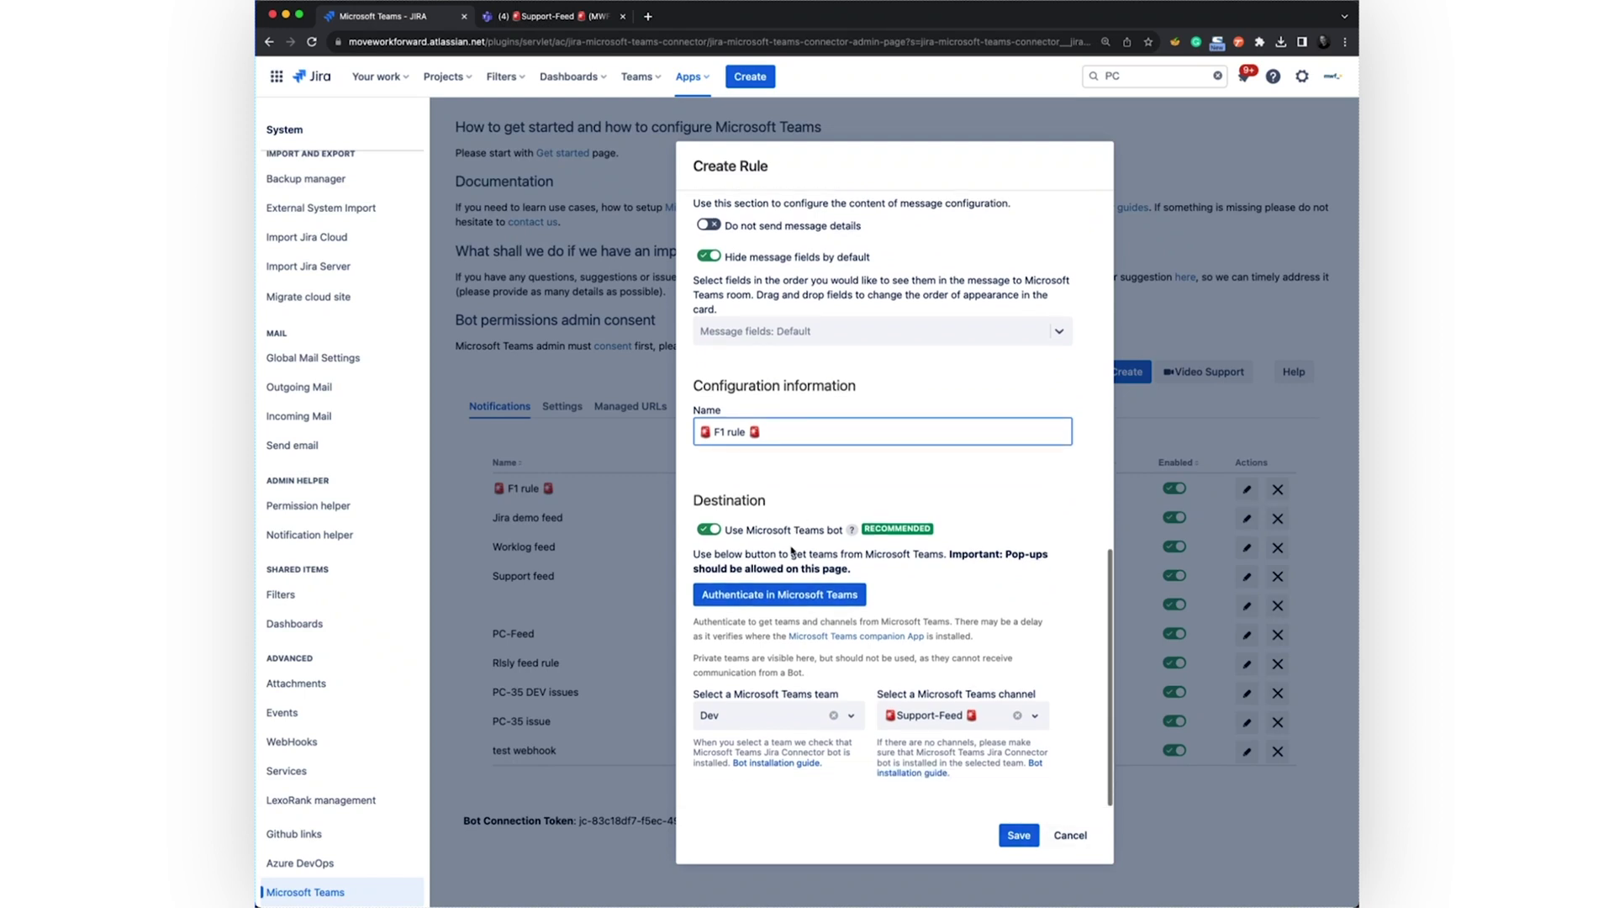
{"action": "left_click", "coordinate": [825, 490]}
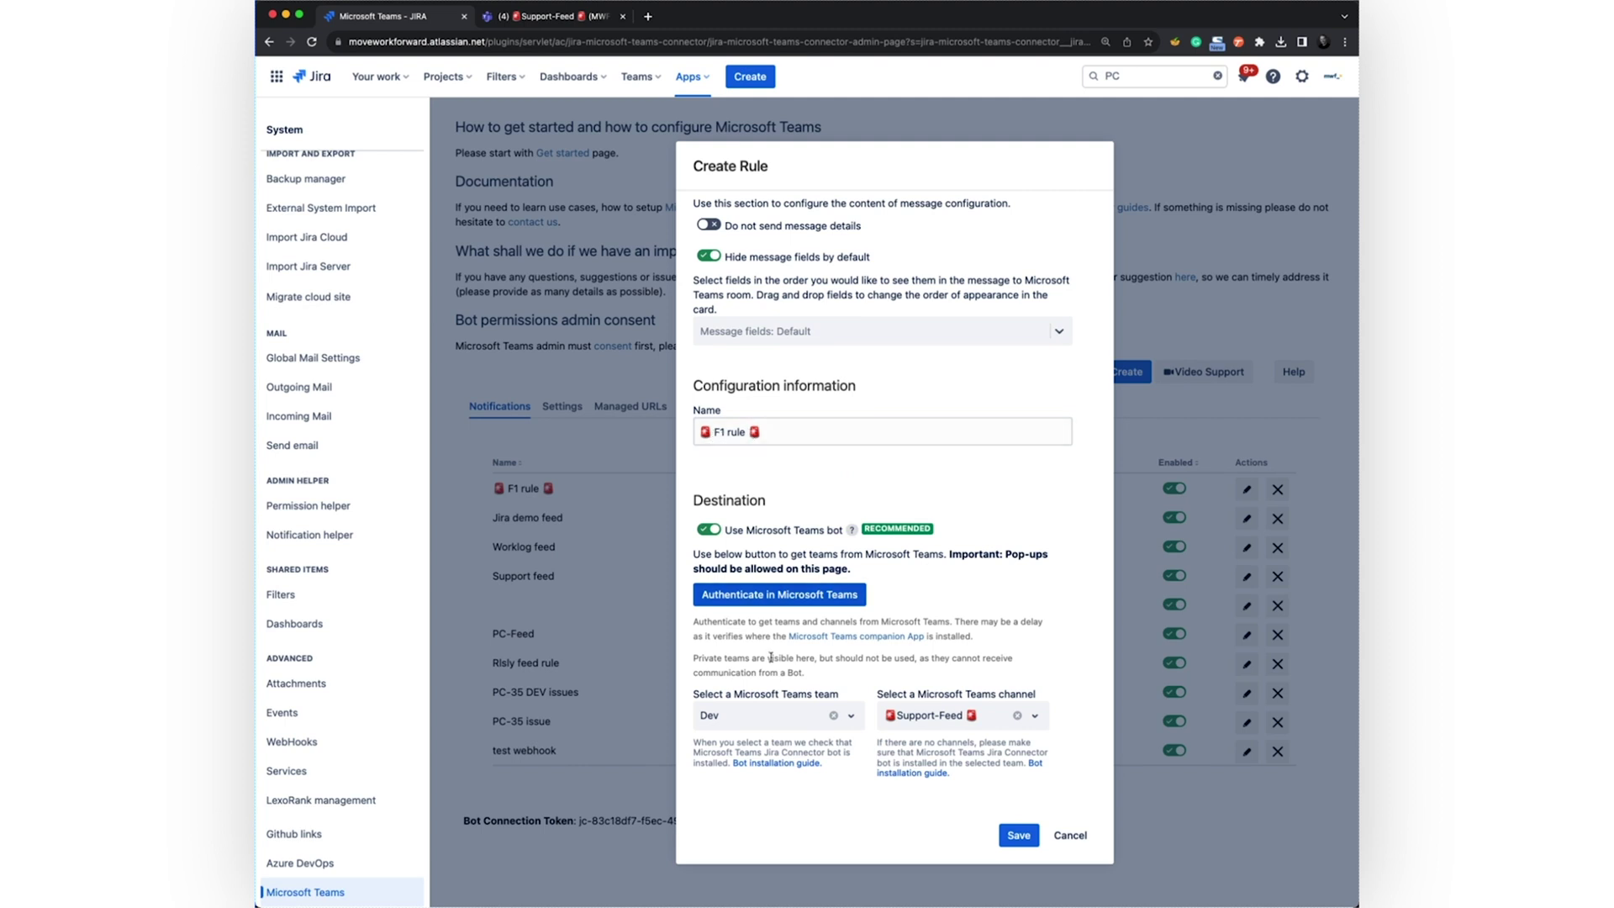
{"action": "scroll", "coordinate": [837, 572], "scroll_direction": "up", "scroll_amount": 10}
{"action": "scroll", "coordinate": [836, 571], "scroll_direction": "up", "scroll_amount": 2}
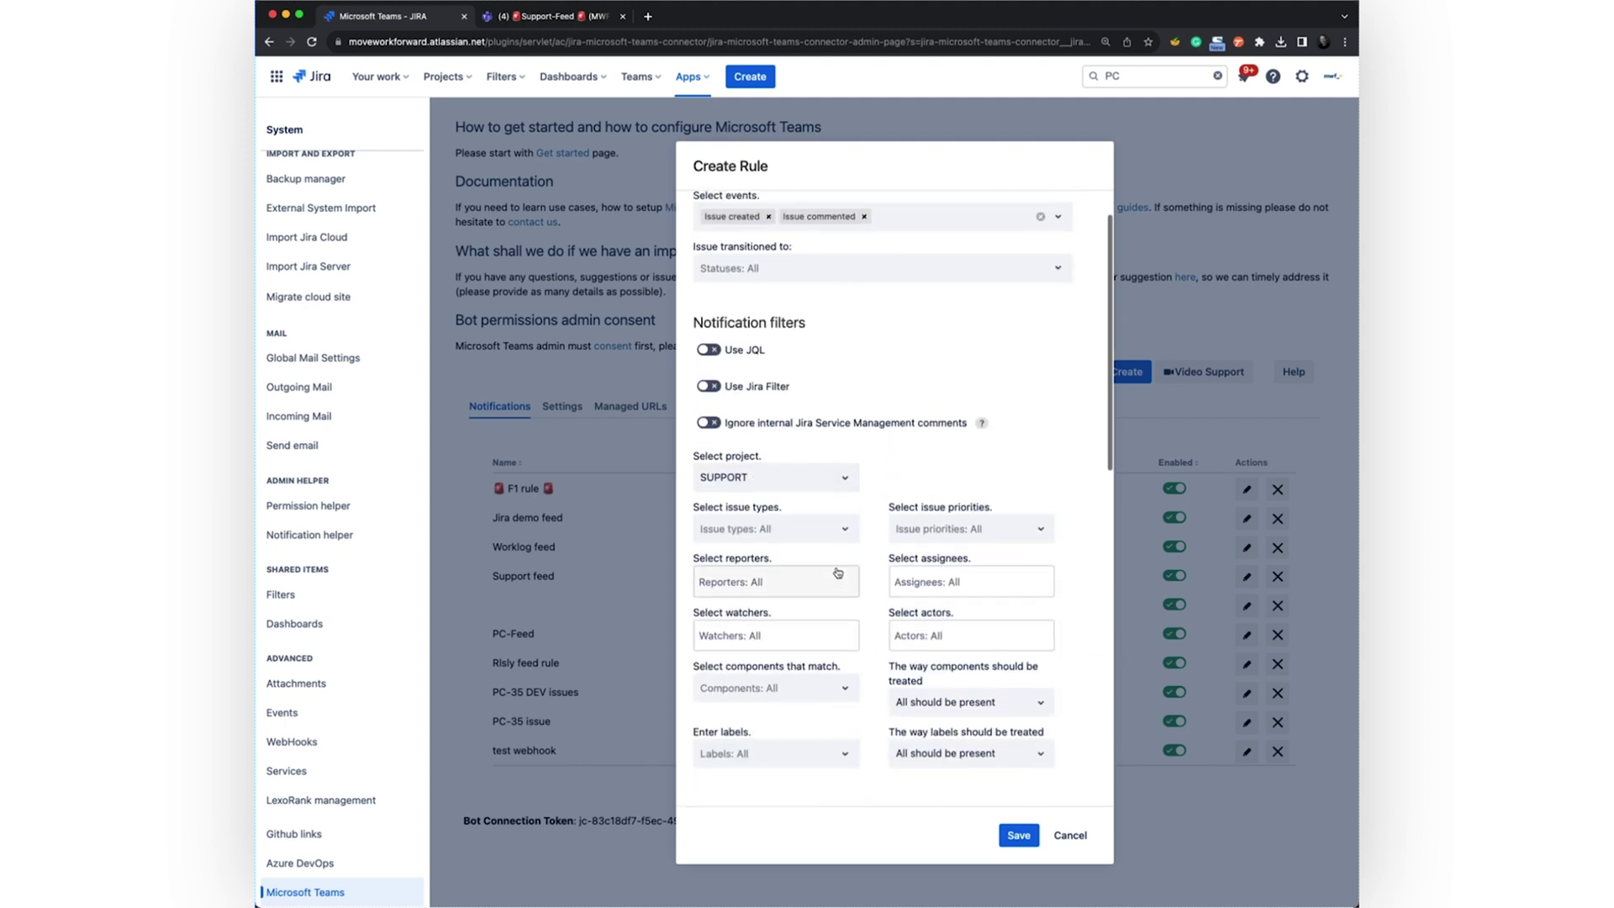
{"action": "scroll", "coordinate": [892, 403], "scroll_direction": "down", "scroll_amount": 10}
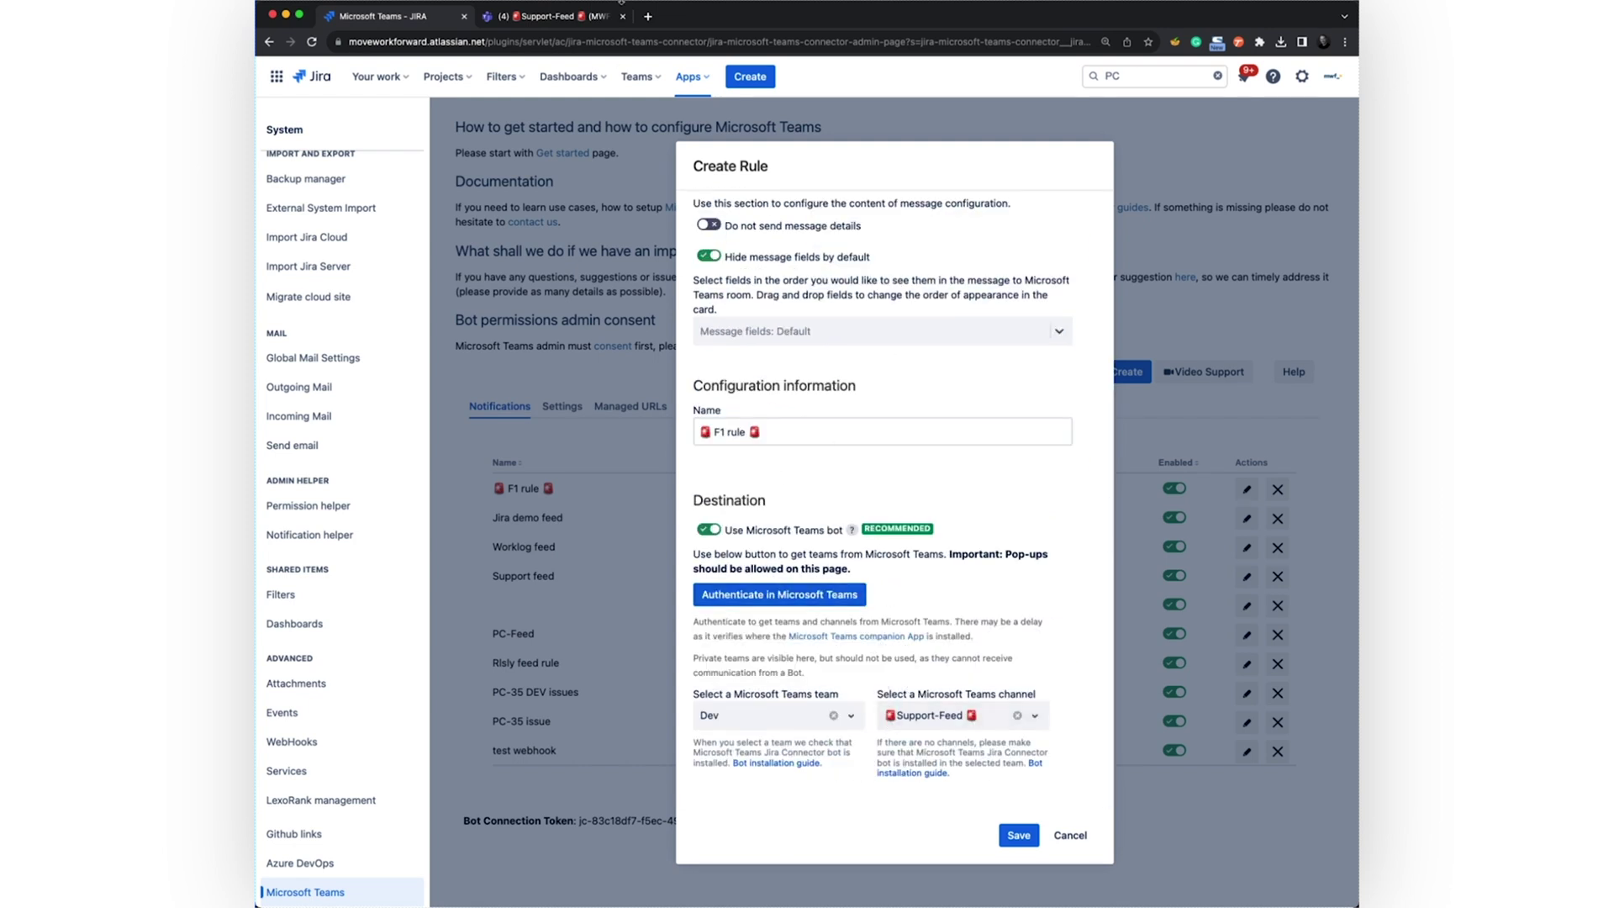
{"action": "scroll", "coordinate": [871, 572], "scroll_direction": "up", "scroll_amount": 3}
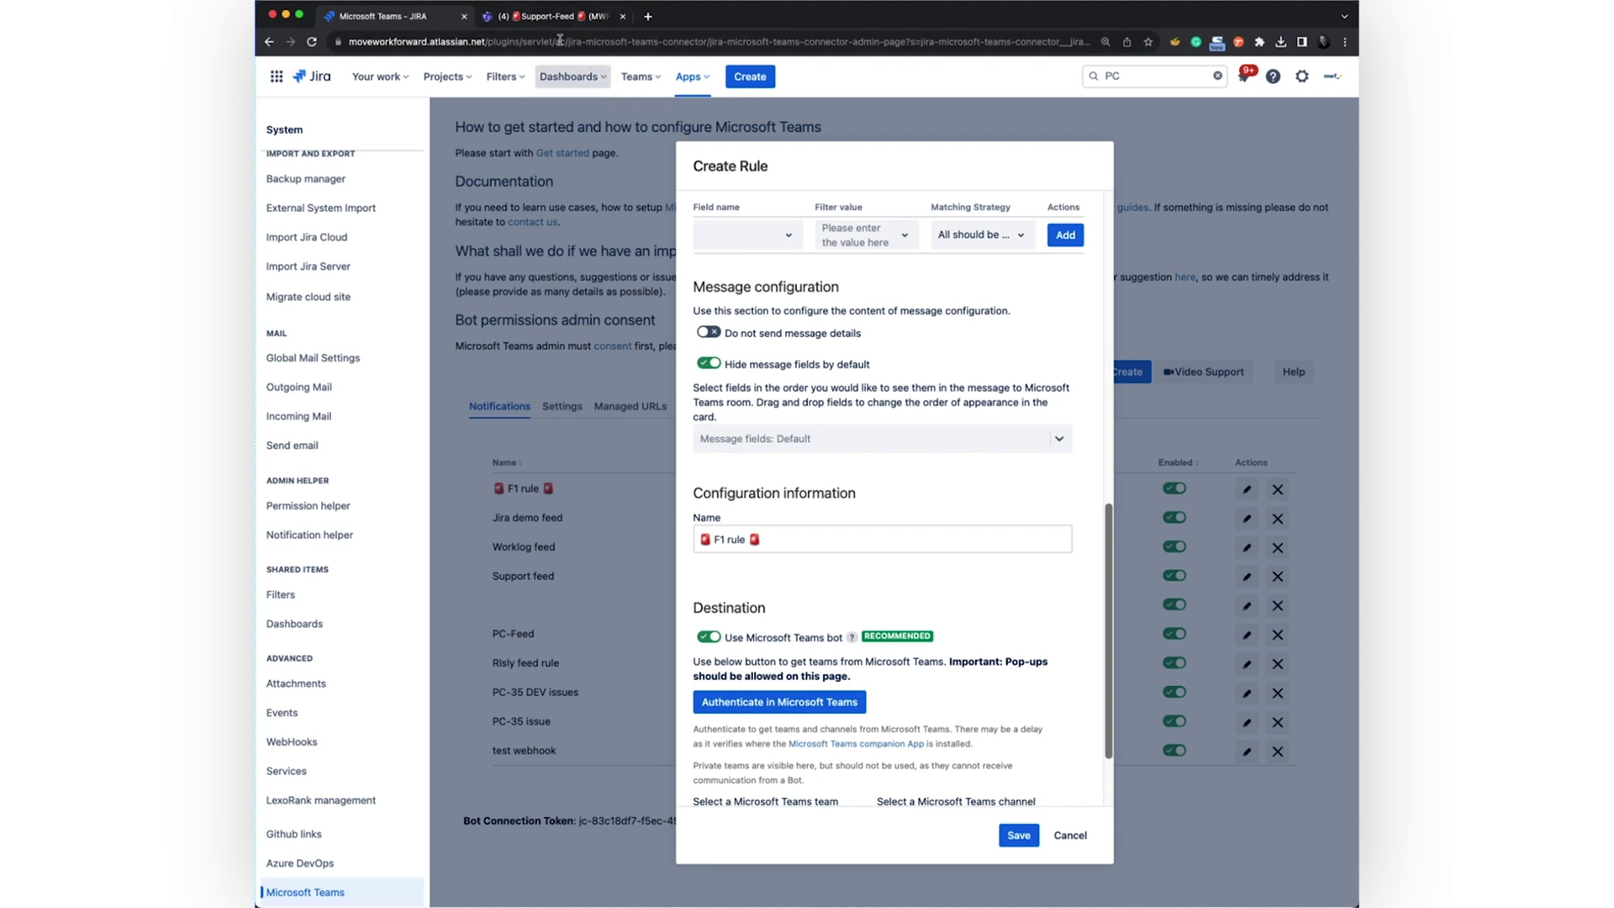
{"action": "left_click", "coordinate": [547, 17]}
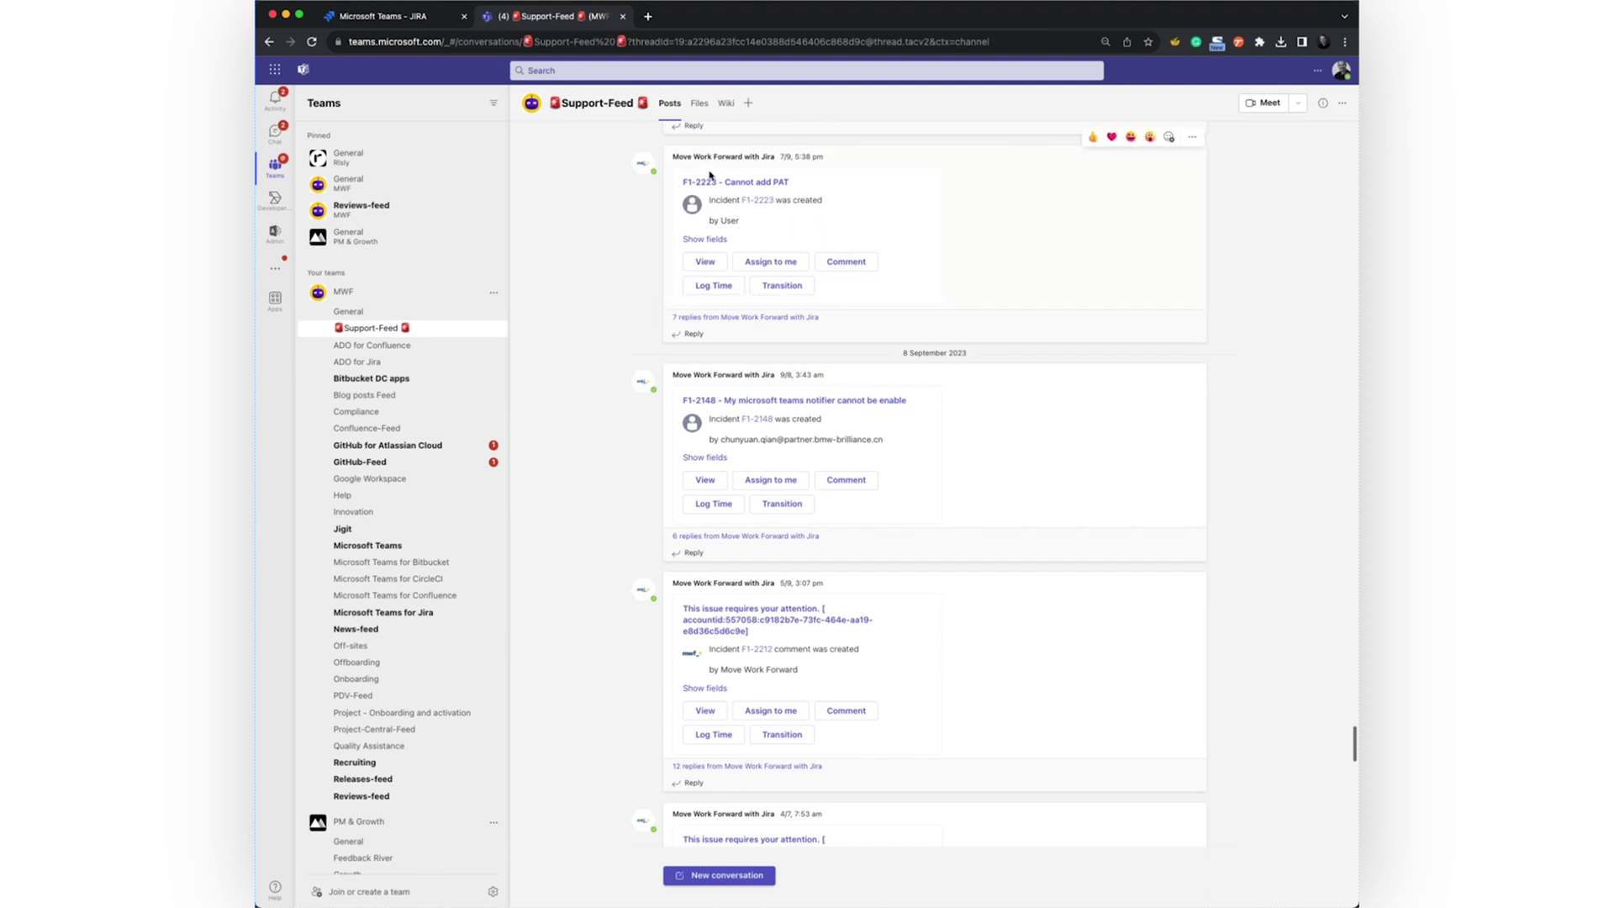
Expand the 7 replies under the F1-2223 post and scroll through the Jira comment cards
{"action": "left_click", "coordinate": [677, 318]}
{"action": "scroll", "coordinate": [740, 383], "scroll_direction": "down", "scroll_amount": 1}
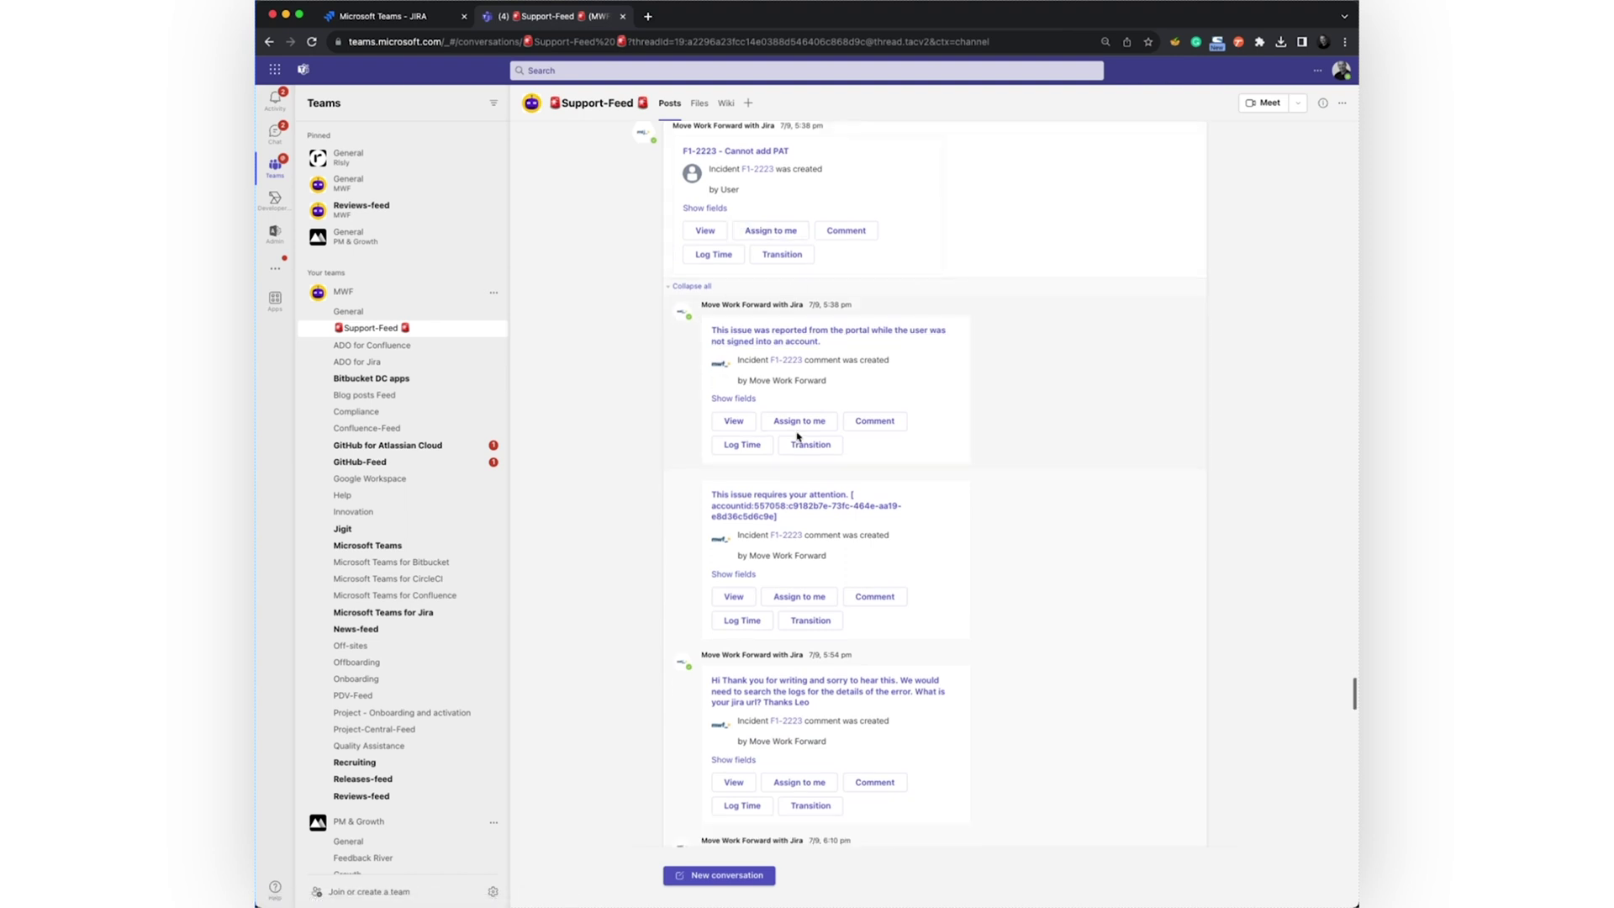
{"action": "scroll", "coordinate": [788, 612], "scroll_direction": "down", "scroll_amount": 2}
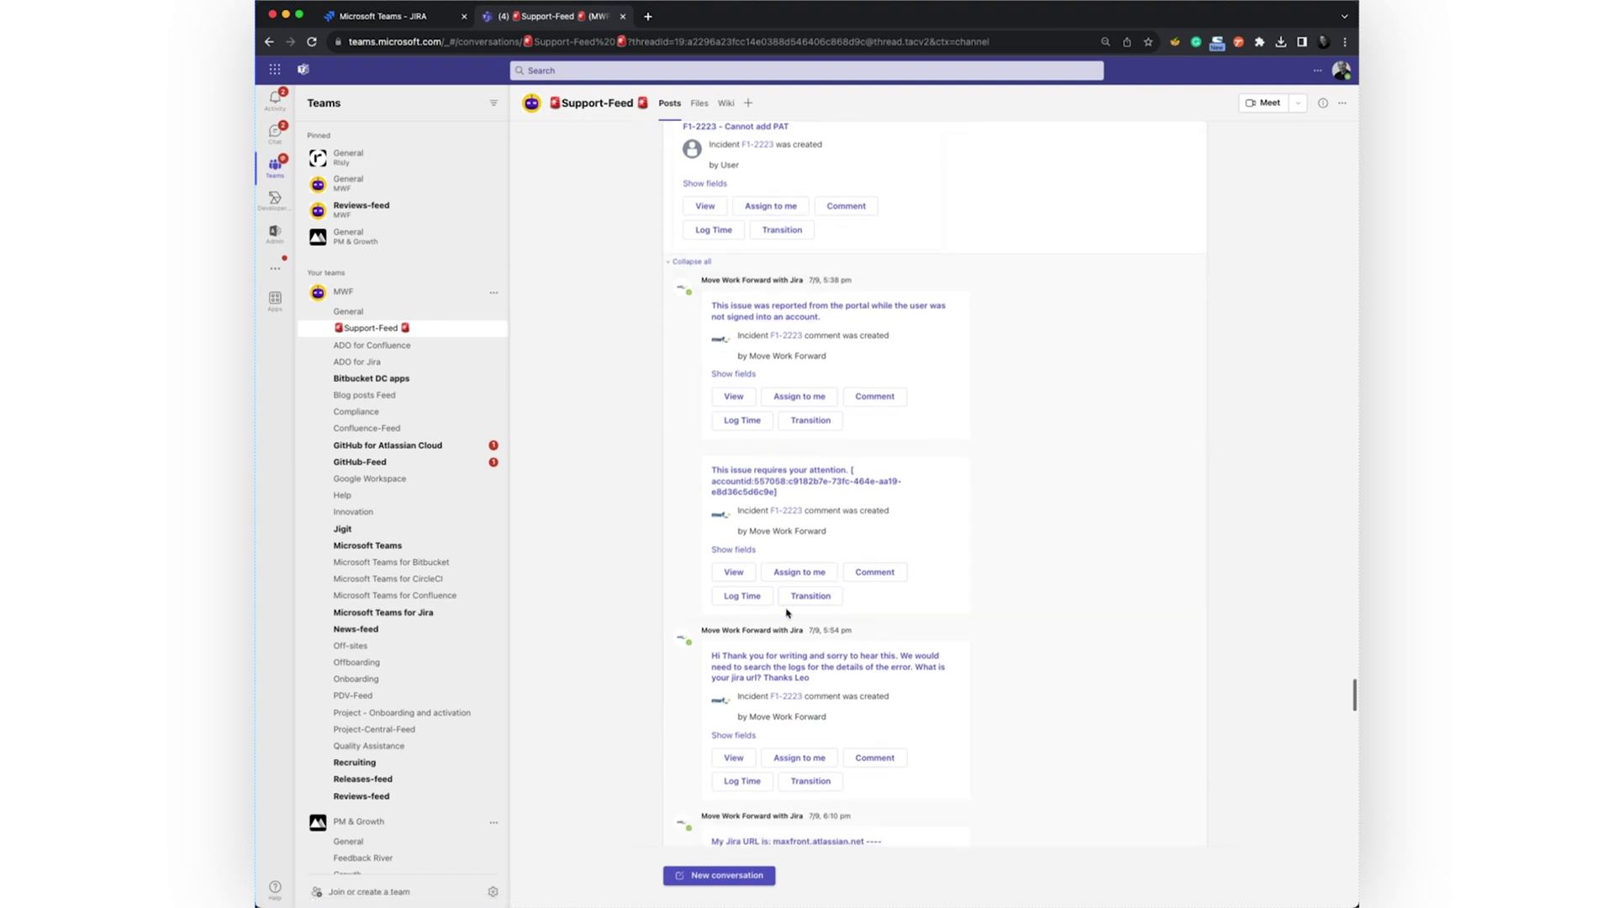
{"action": "mouse_move", "coordinate": [782, 519]}
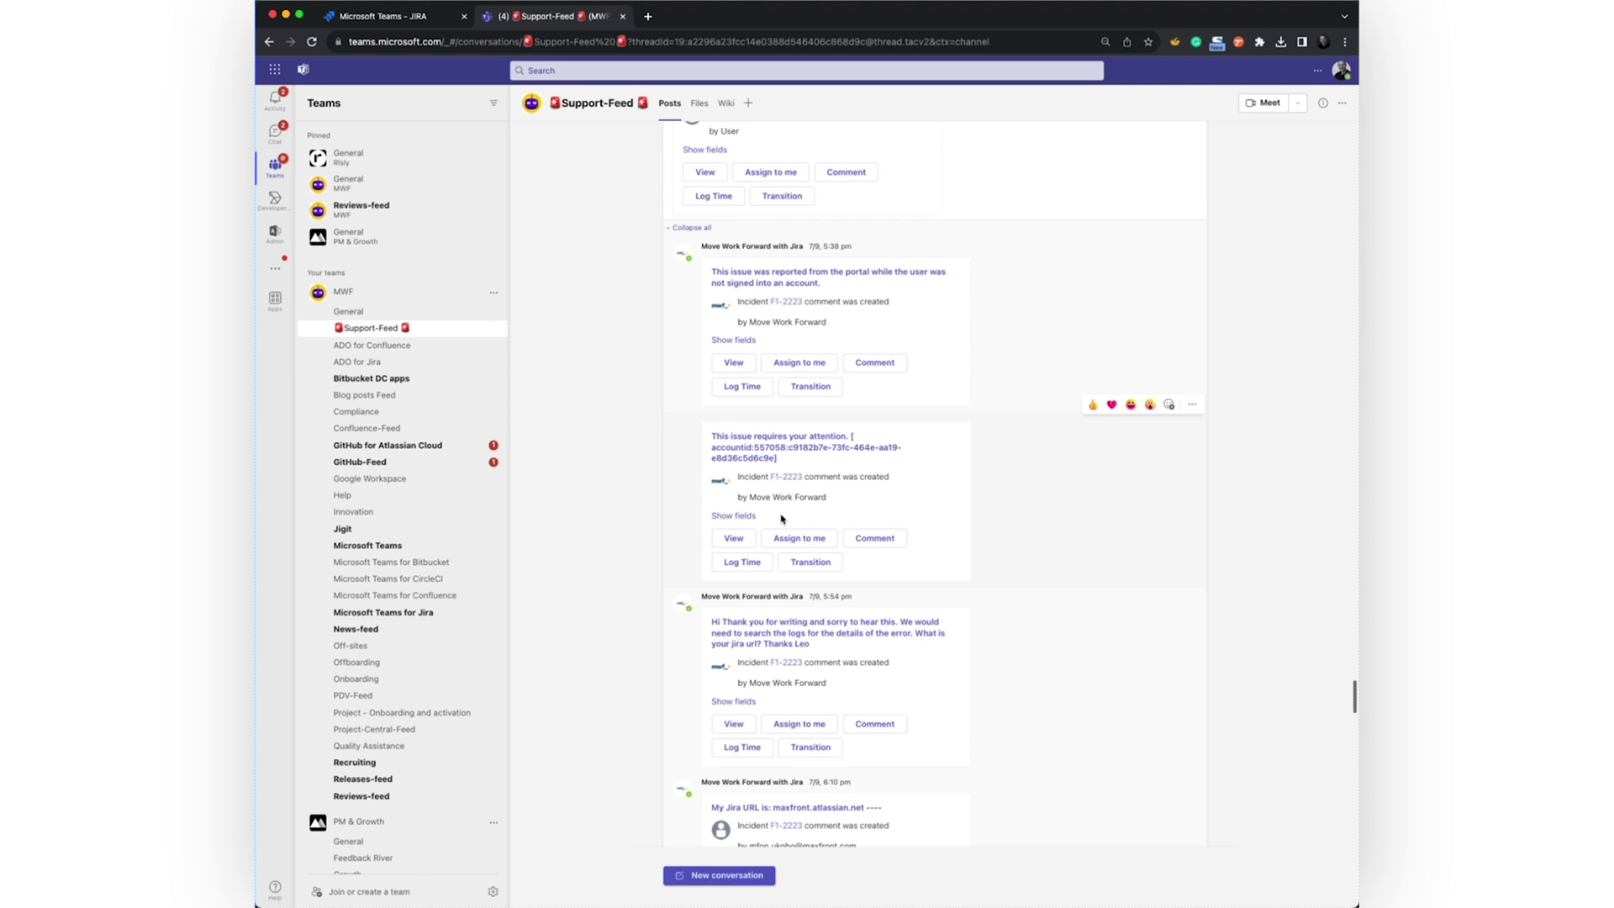